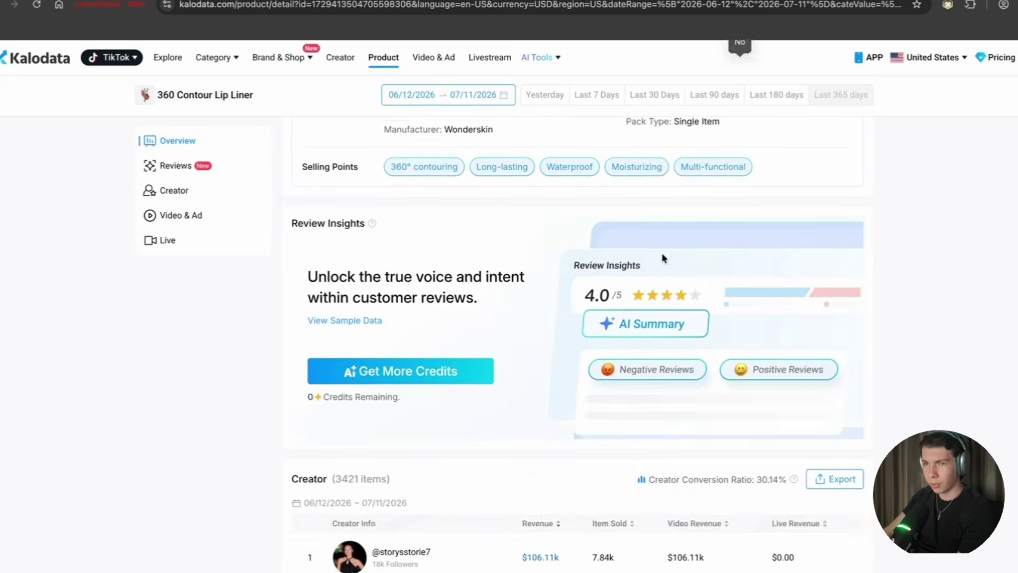
# Preview the top-ranked videos for the 360 Contour Lip Liner in its Video & Ad list
pyautogui.scroll(-15, 662, 256)
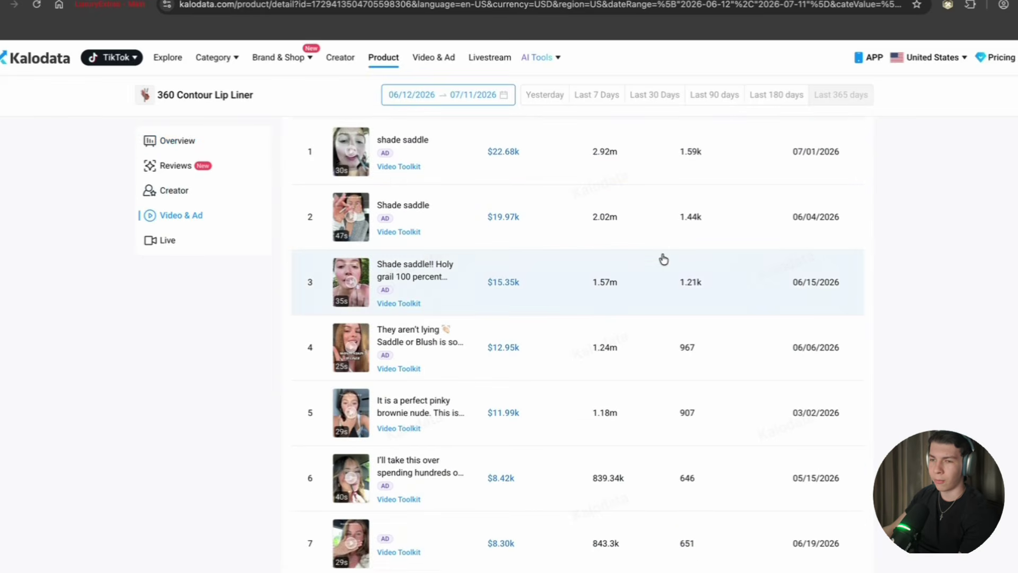
pyautogui.moveTo(339, 154)
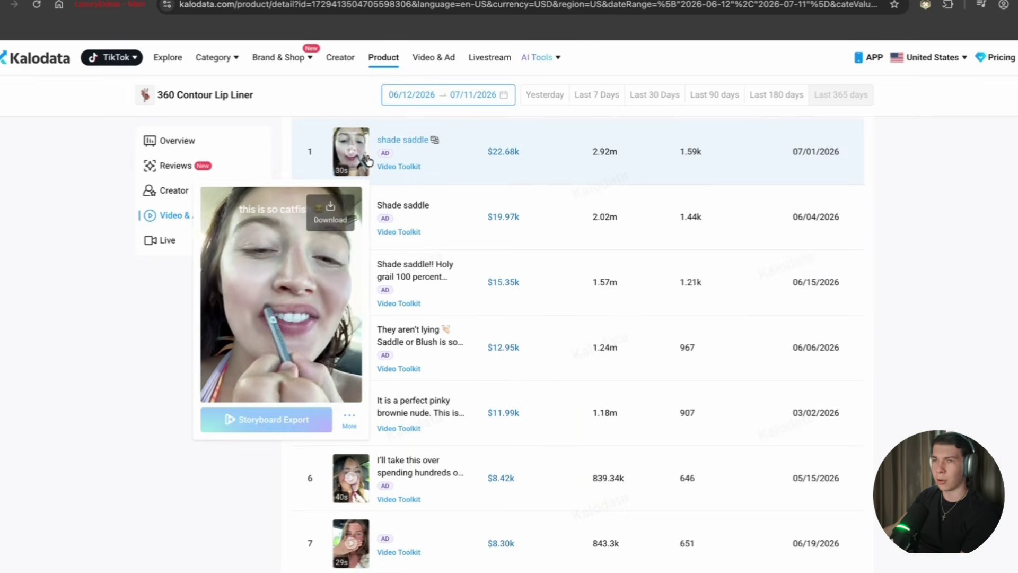
pyautogui.moveTo(355, 230)
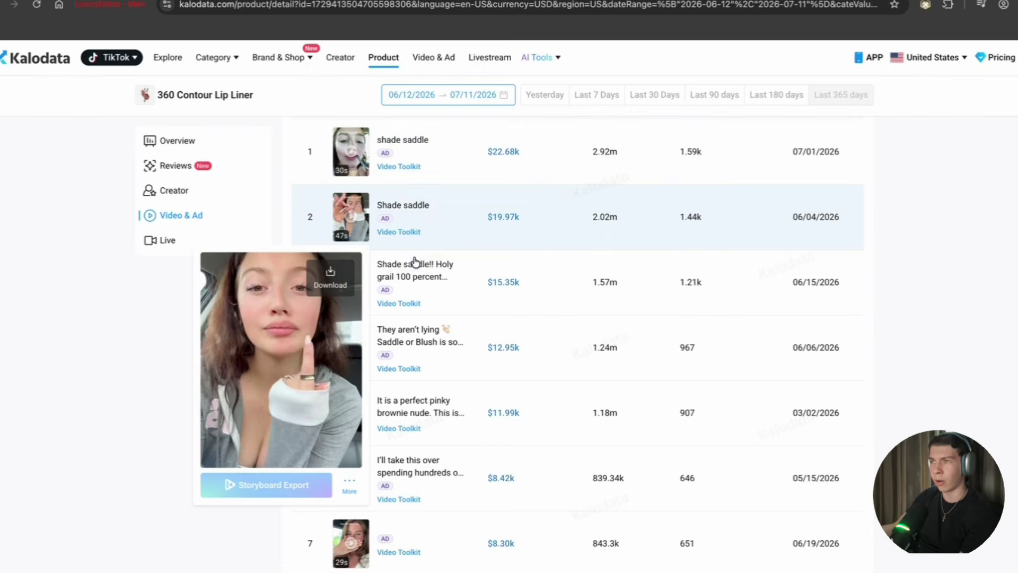
pyautogui.moveTo(354, 295)
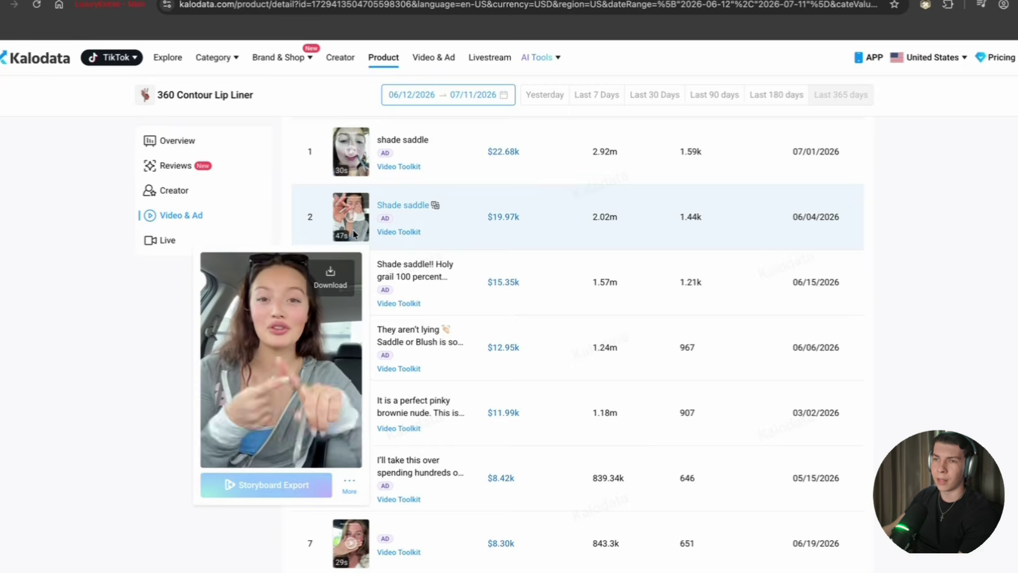
# Bring a frame of the second-ranked video into ChatGPT and send "remove the product shes holding and give me a detailed json prompt of this image"
pyautogui.rightClick(362, 227)
pyautogui.press('Escape')
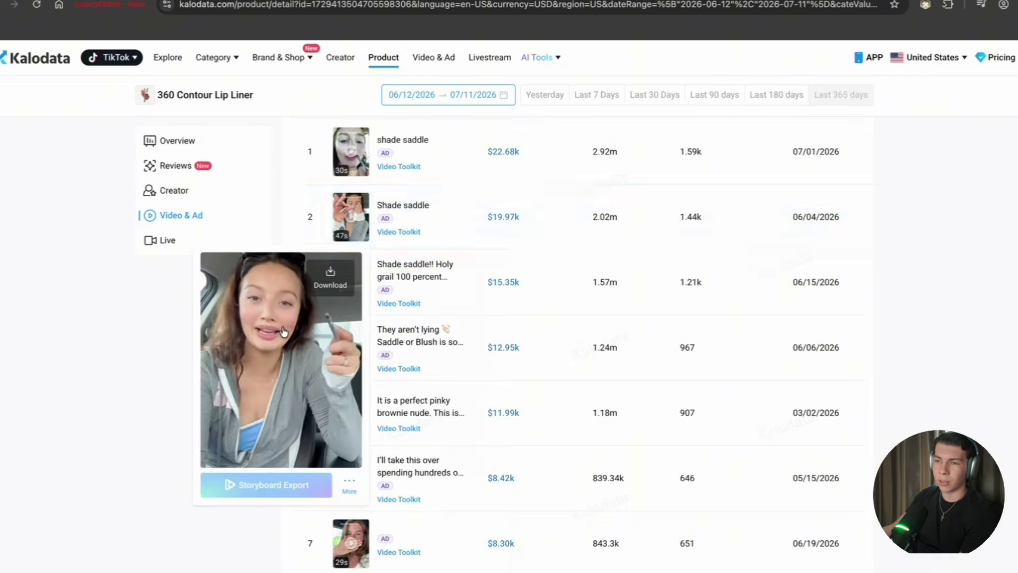
pyautogui.rightClick(284, 331)
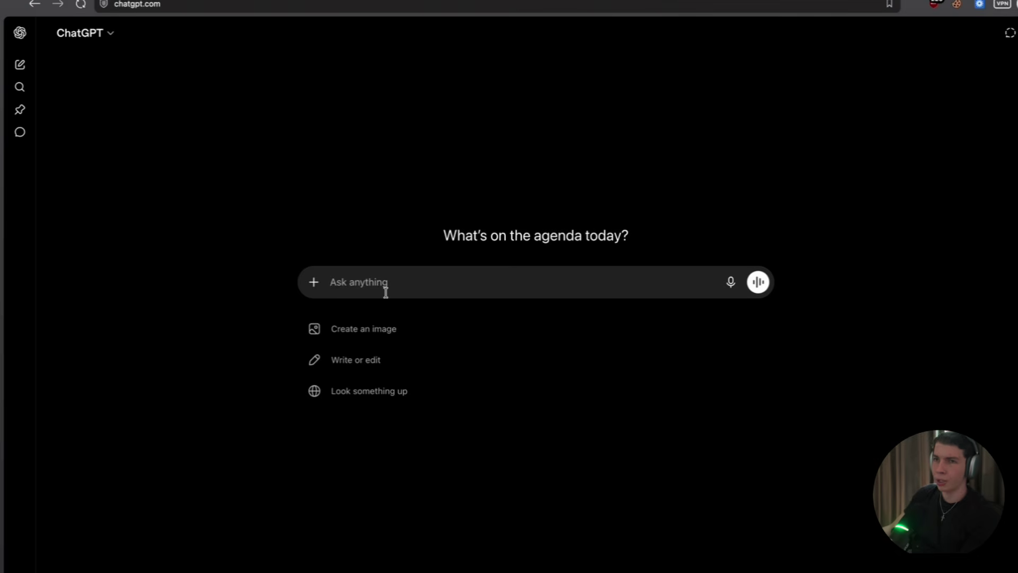
pyautogui.press('super+v')
pyautogui.write('give me')
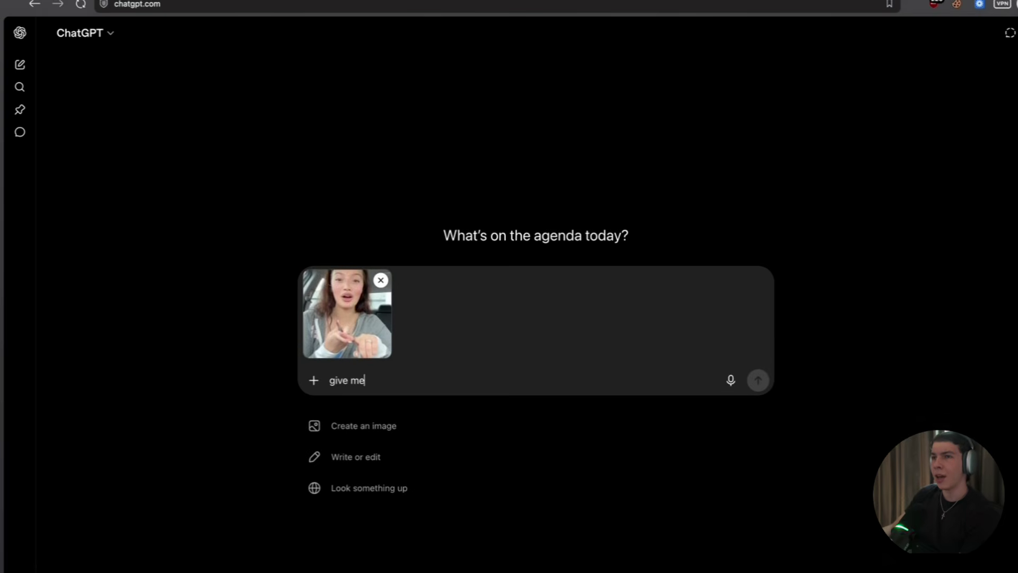
pyautogui.write(' a detai')
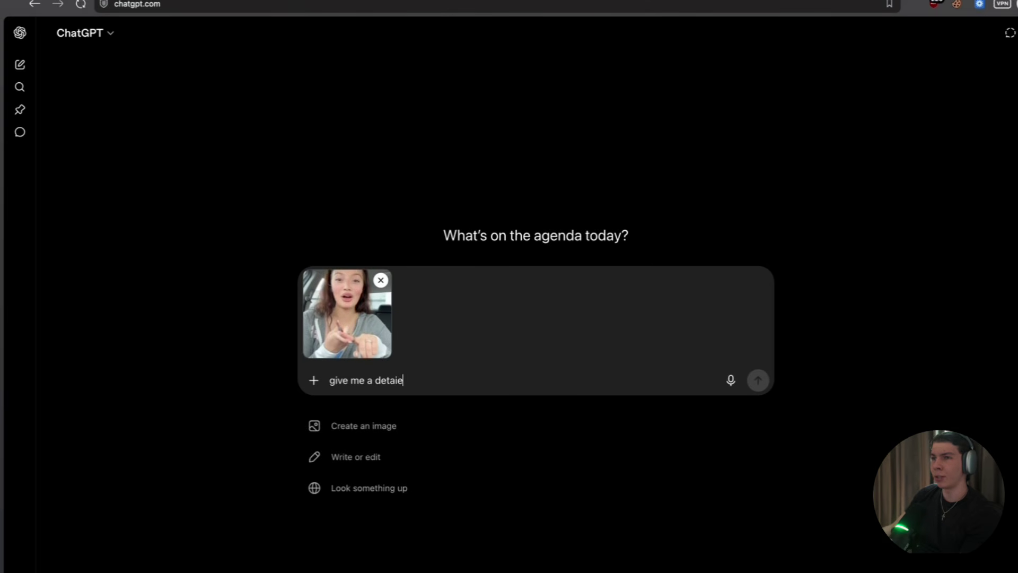
pyautogui.write('led json promp')
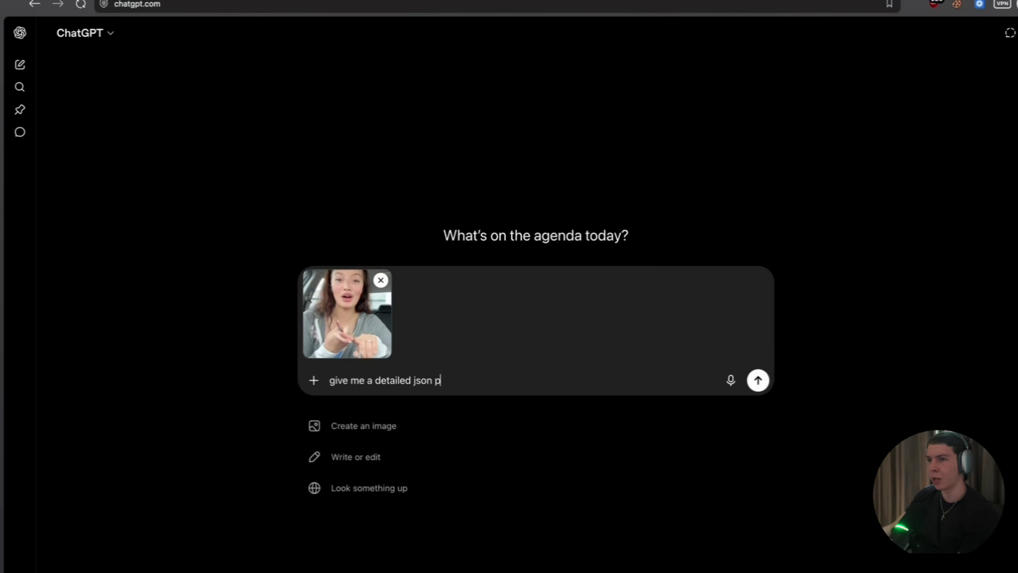
pyautogui.write('t of th')
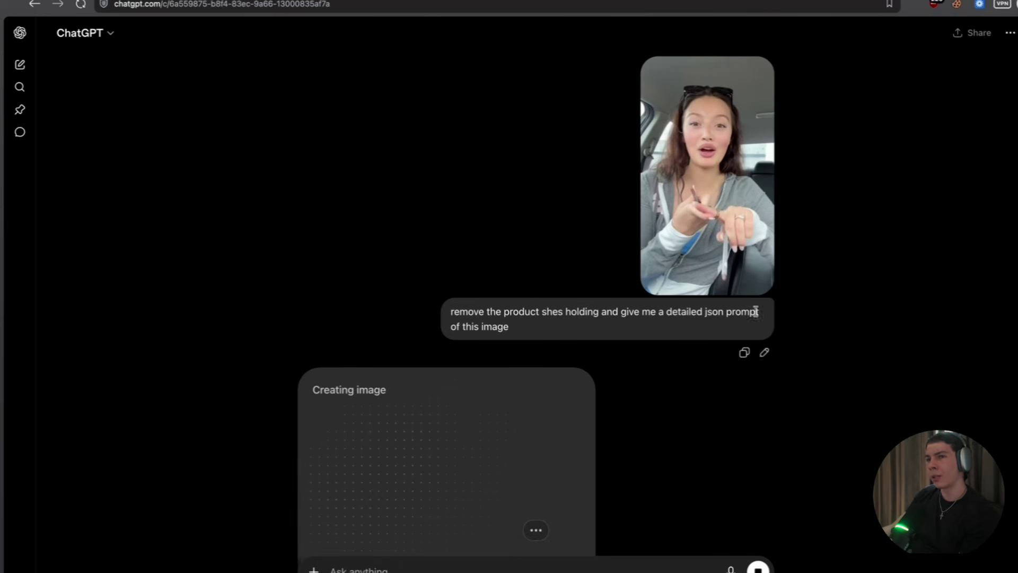
# Edit the sent message to add "Do not generate an image" and resend it
pyautogui.click(764, 354)
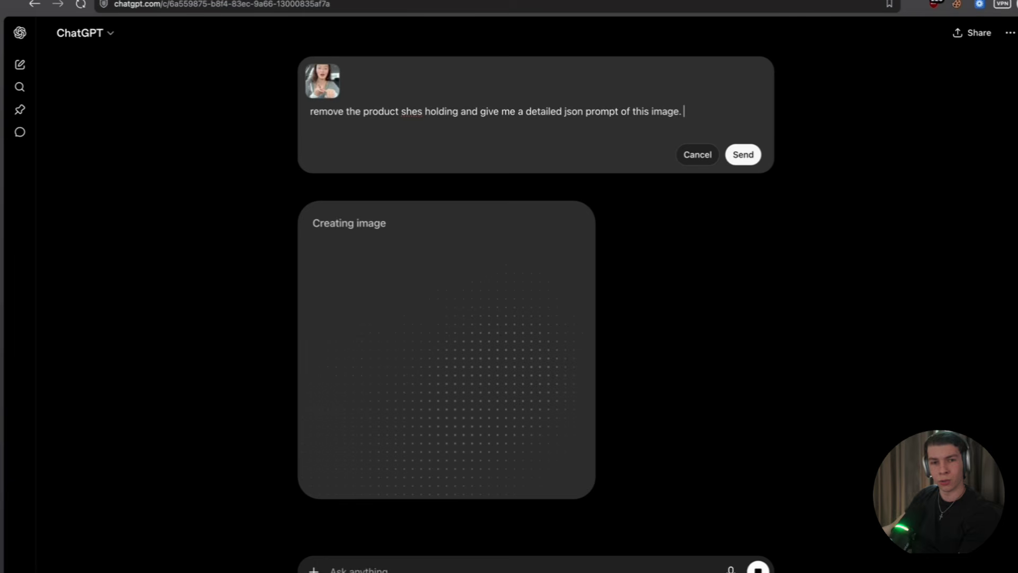
pyautogui.write('Do not ge')
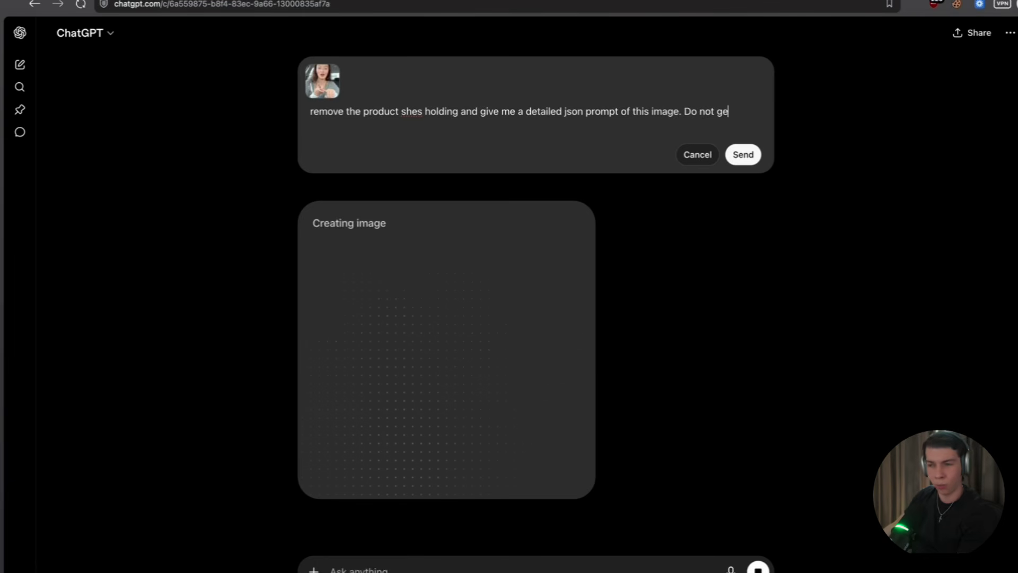
pyautogui.write('nerate an ima')
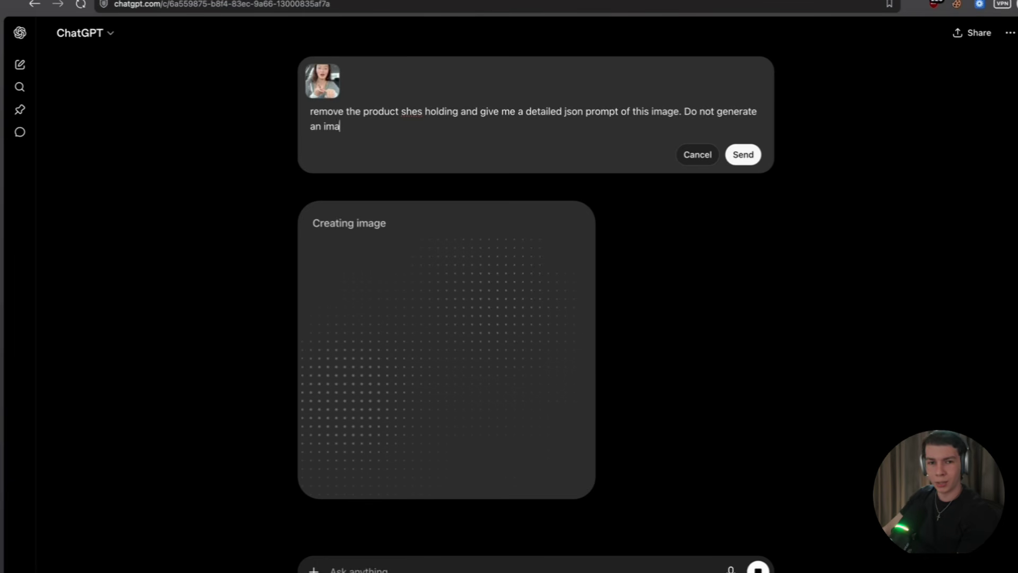
pyautogui.write('ge')
pyautogui.press('Return')
pyautogui.click(757, 167)
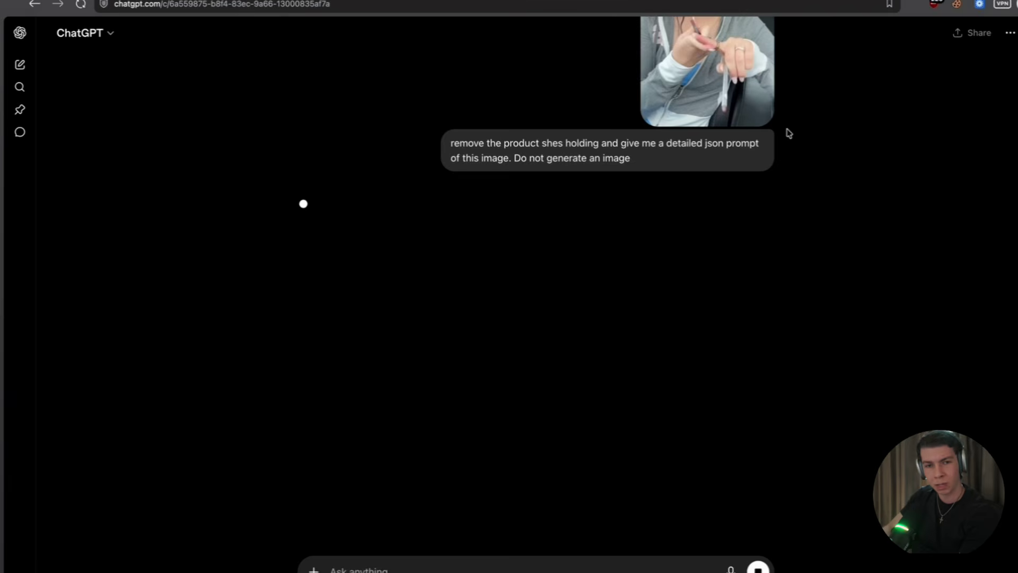
# Send the frame showing the product with "do the same for this except include the produxt shes holding and the way shes holding it"
pyautogui.scroll(-15, 715, 269)
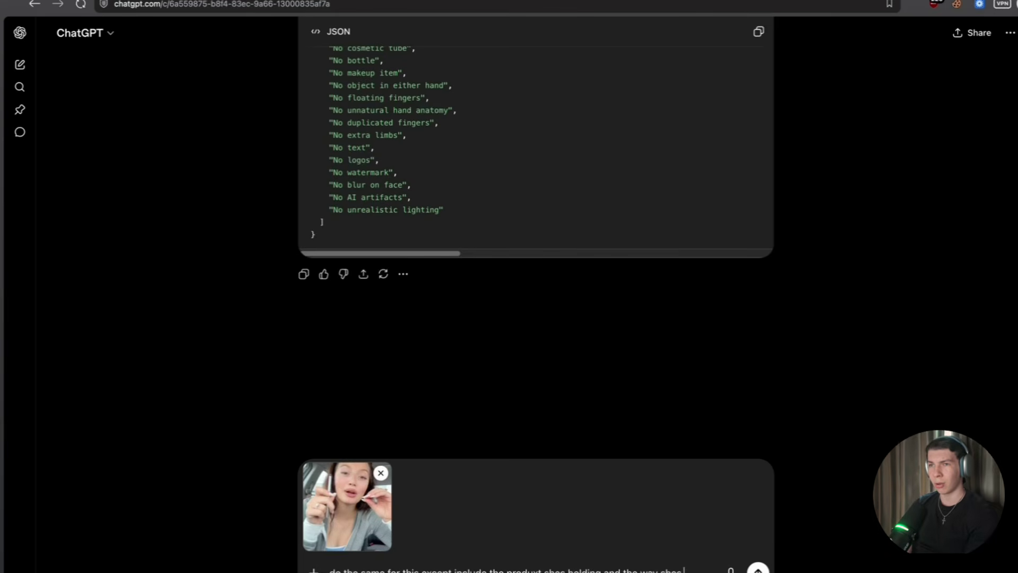
pyautogui.write('g it')
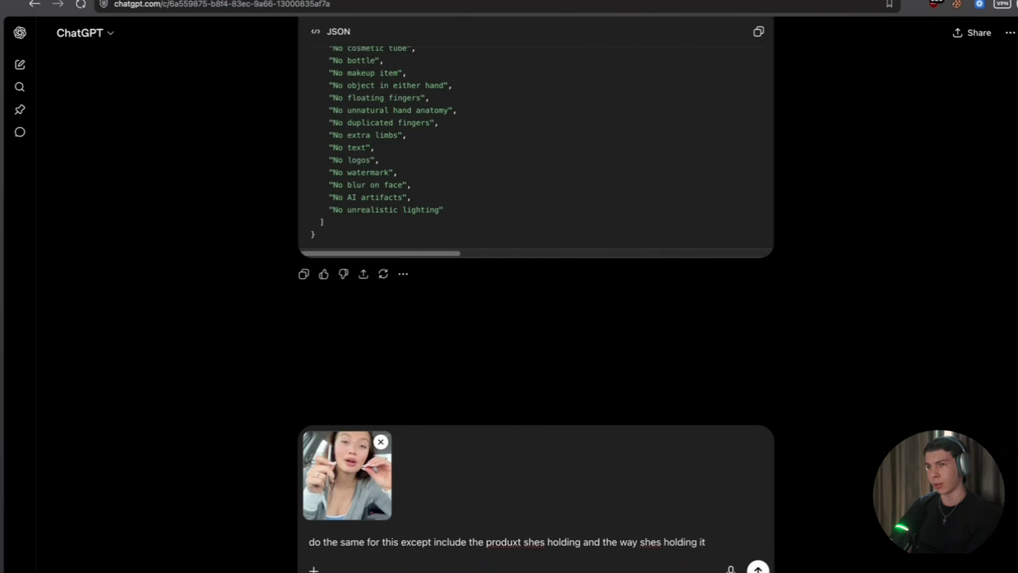
pyautogui.press('Return')
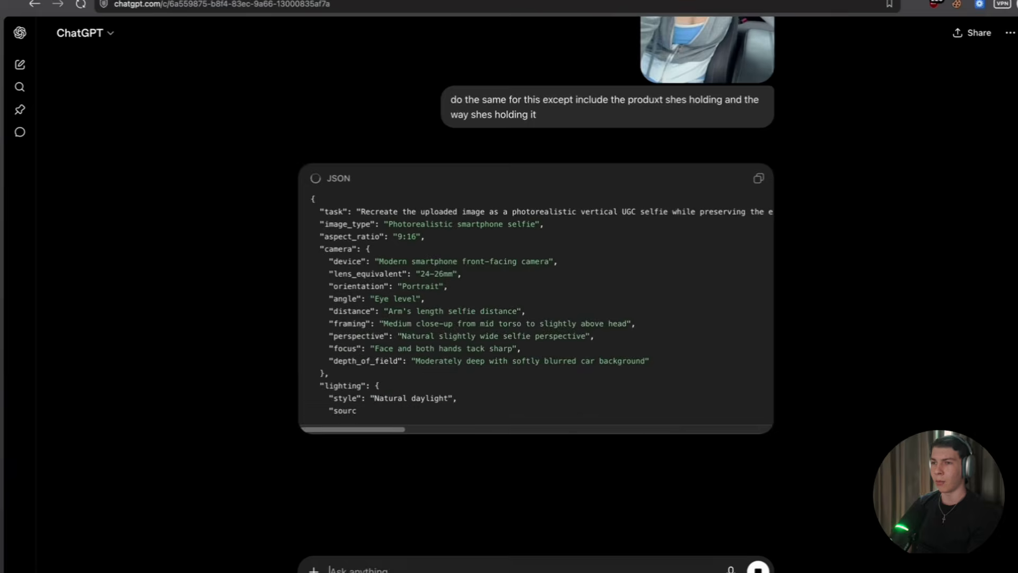
pyautogui.scroll(-8, 544, 503)
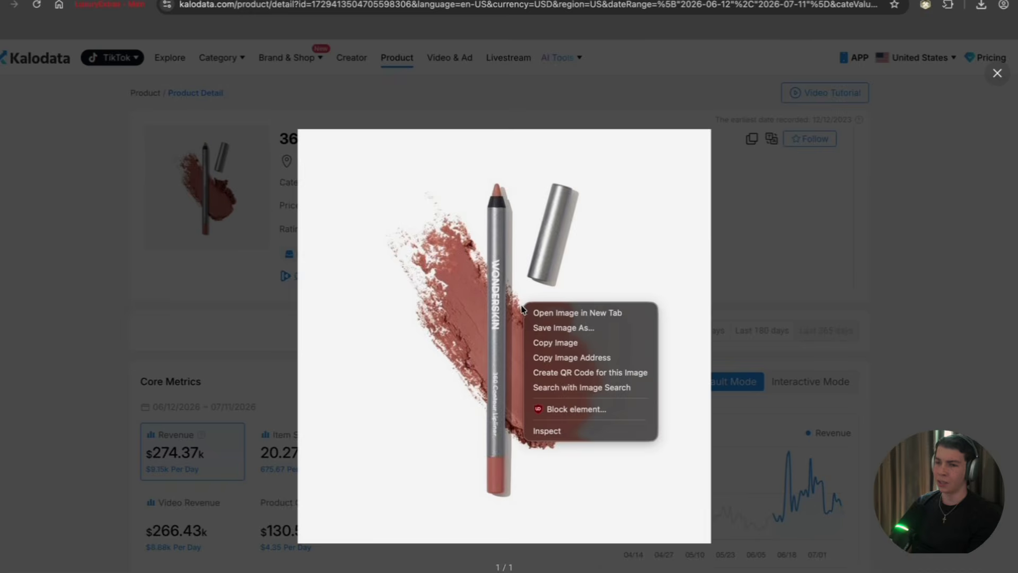
# Switch to Kalodata and copy the enlarged lip liner product image
pyautogui.click(560, 358)
pyautogui.rightClick(521, 300)
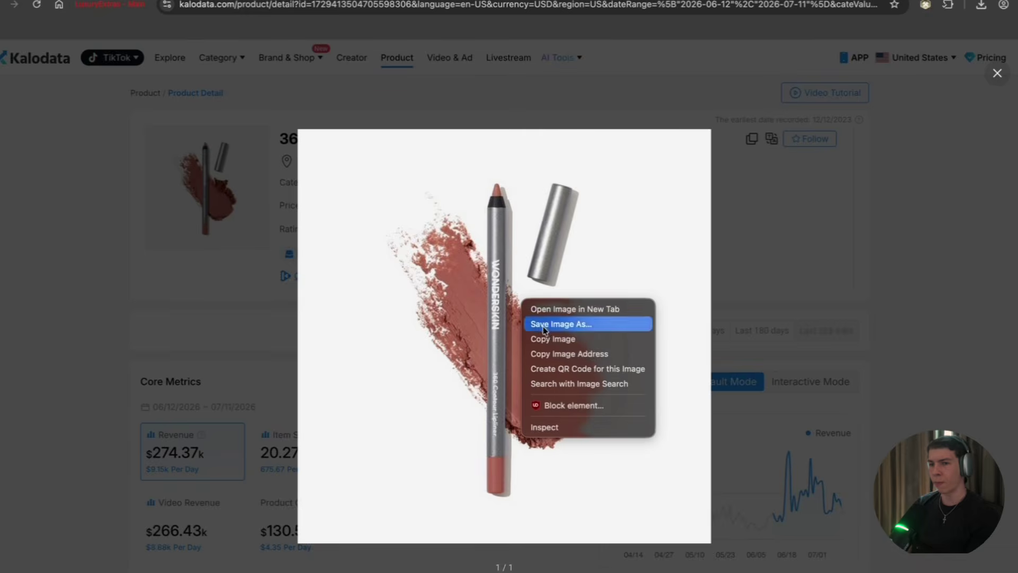
pyautogui.click(552, 338)
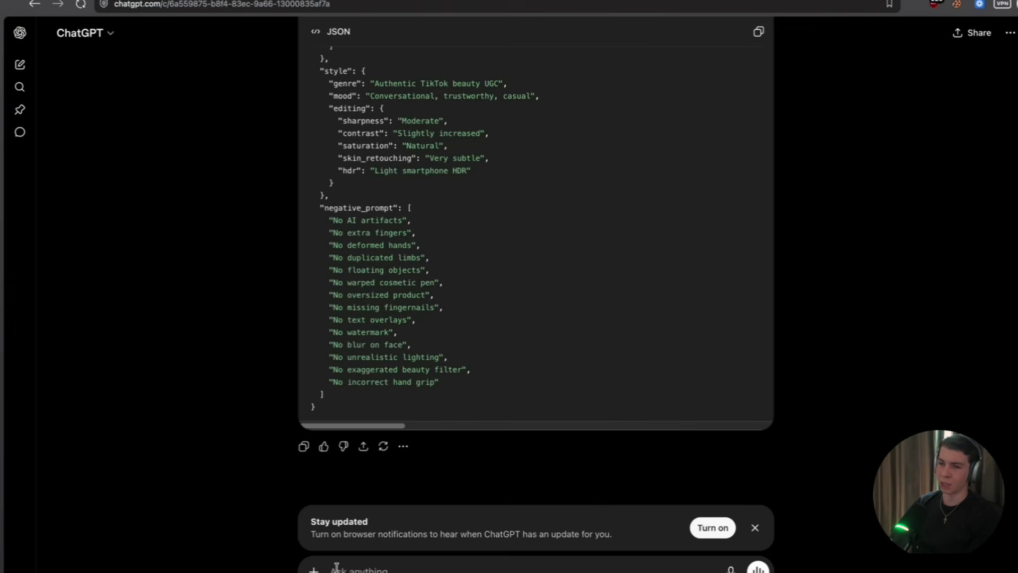
# Paste the product image into ChatGPT and request "a proffesional studio quality shot of this product with the cap on, remove the brown shit"
pyautogui.press('super+v')
pyautogui.write('ai')
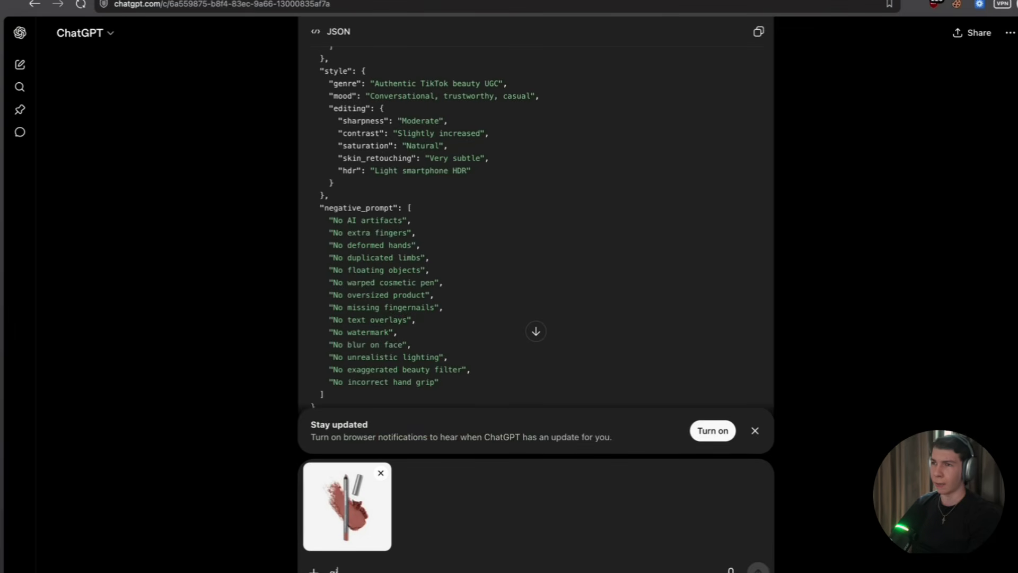
pyautogui.write('ve me a proffesional studio quality shot of this')
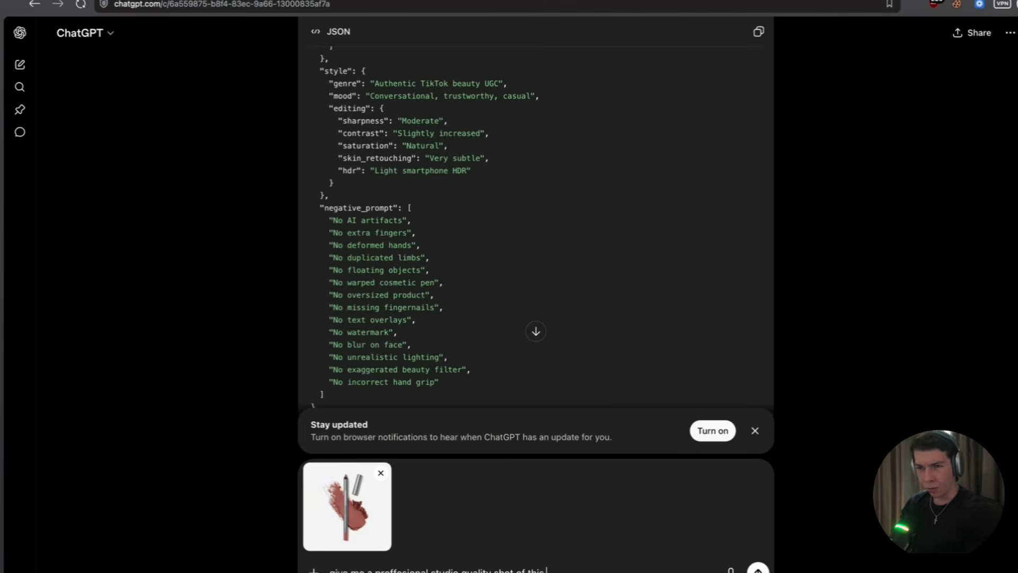
pyautogui.write('duct with the cap on, remove the brown shit')
pyautogui.press('Return')
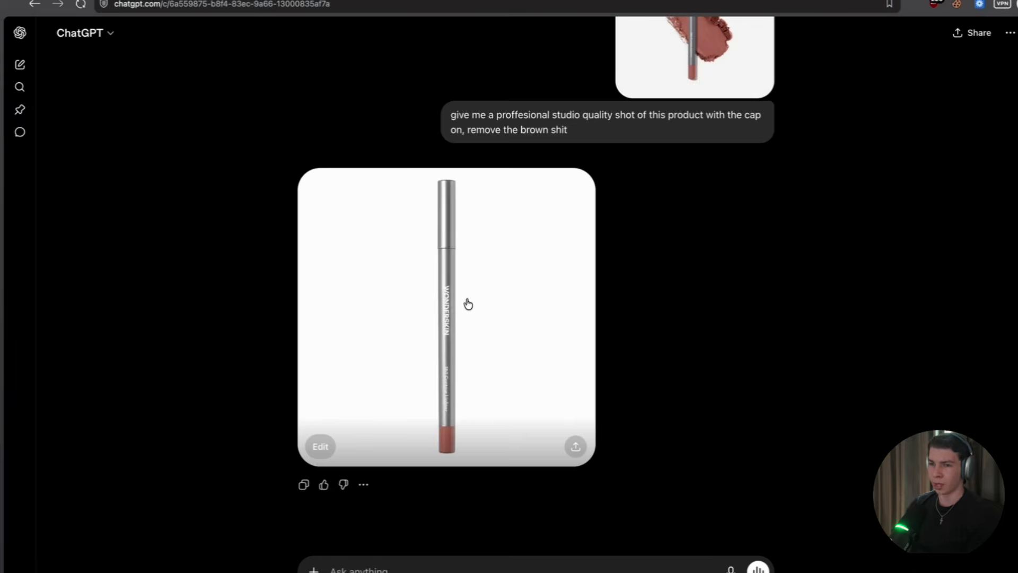
pyautogui.click(466, 302)
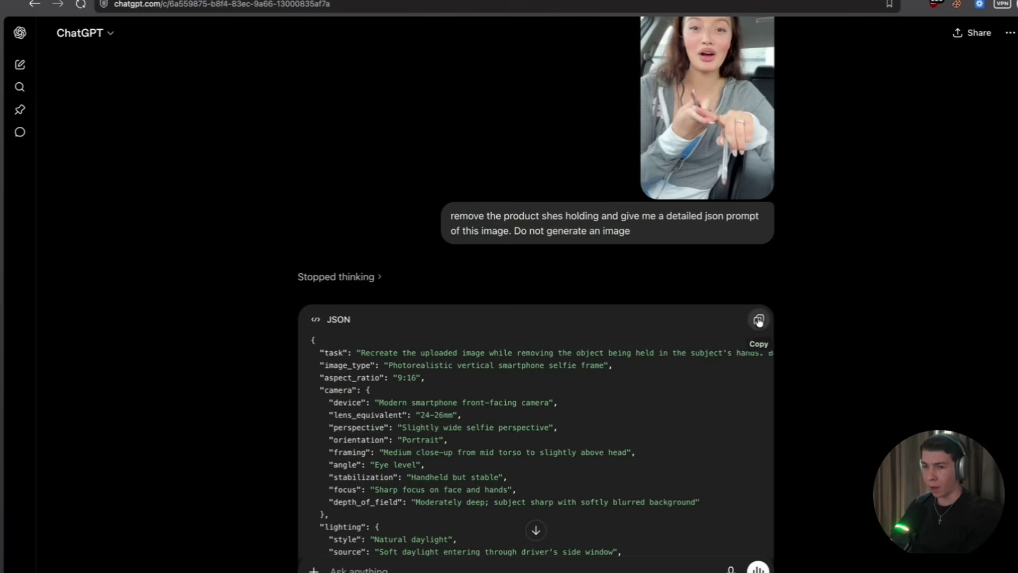
# Copy the JSON prompt for the frame without the product and generate an image from it in Luxury AI's Image Generator
pyautogui.click(759, 319)
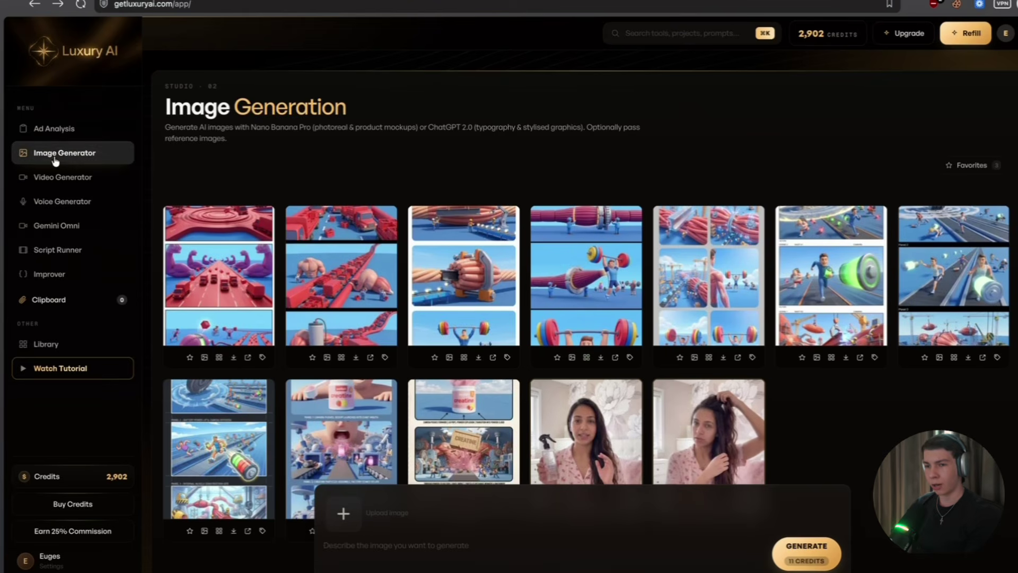
pyautogui.click(354, 548)
pyautogui.hotkey('ctrl', 'v')
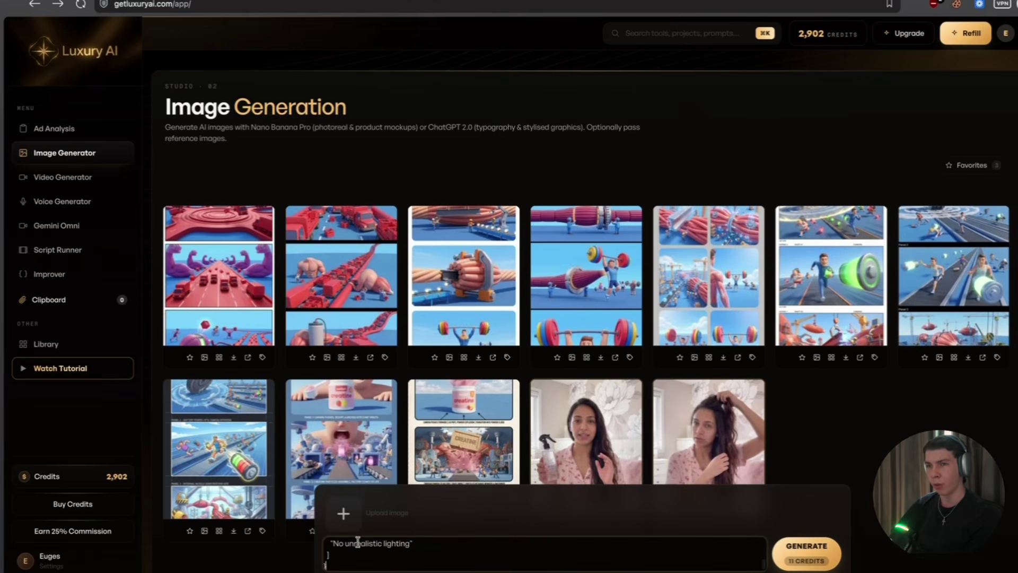
pyautogui.scroll(5, 532, 557)
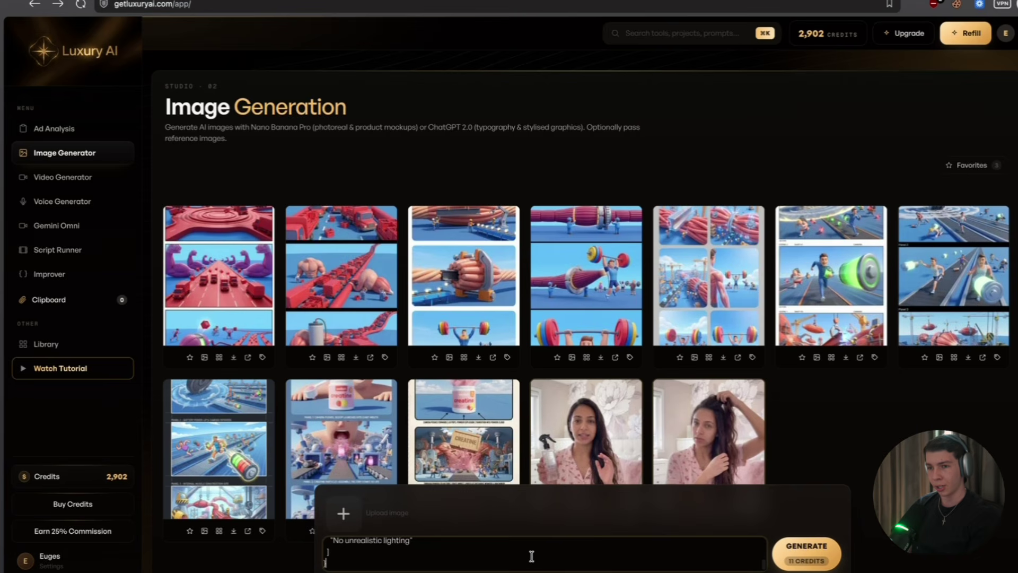
pyautogui.scroll(5, 533, 557)
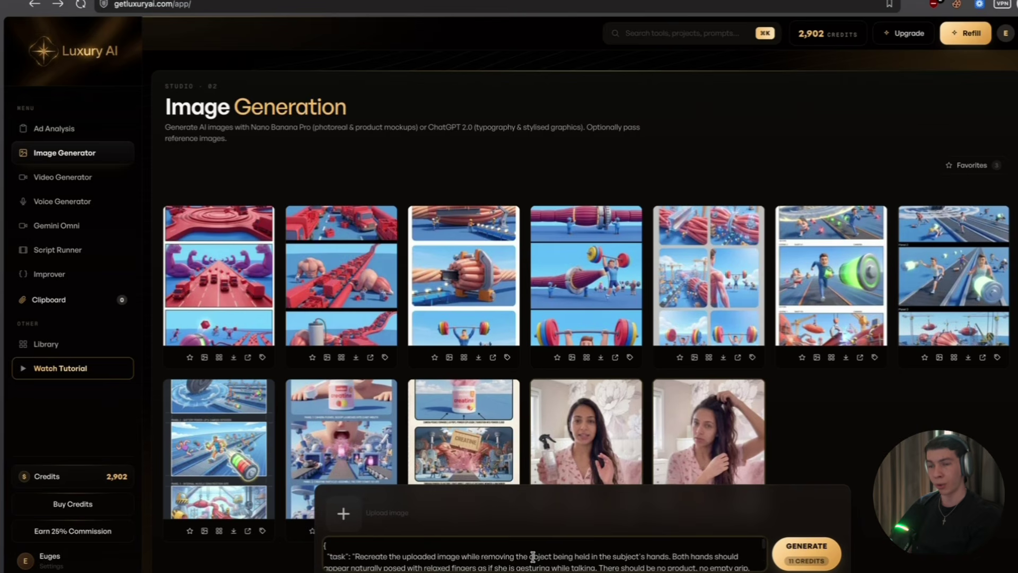
pyautogui.click(806, 548)
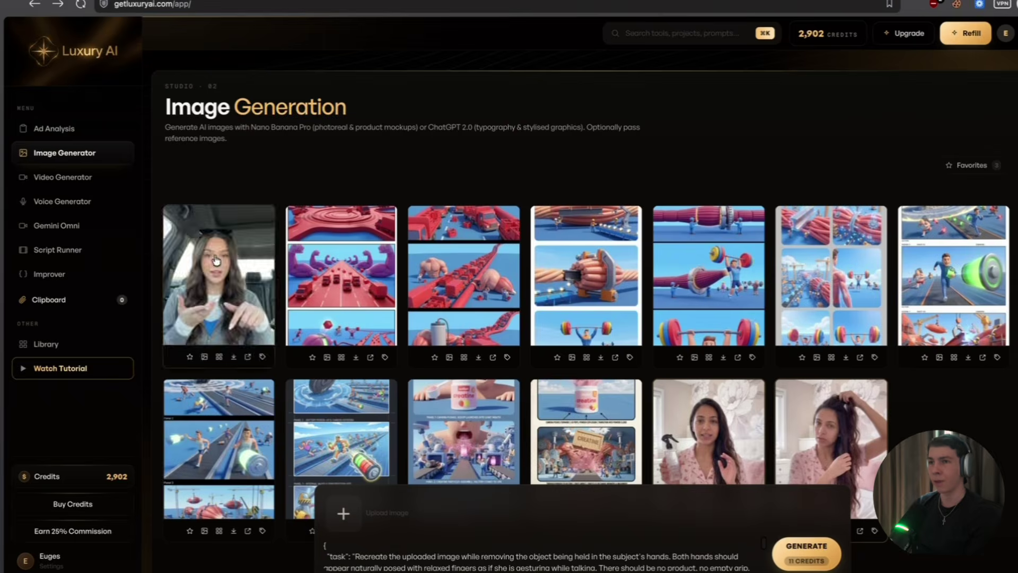
# Open the newly generated car selfie at full size and copy the image
pyautogui.click(268, 212)
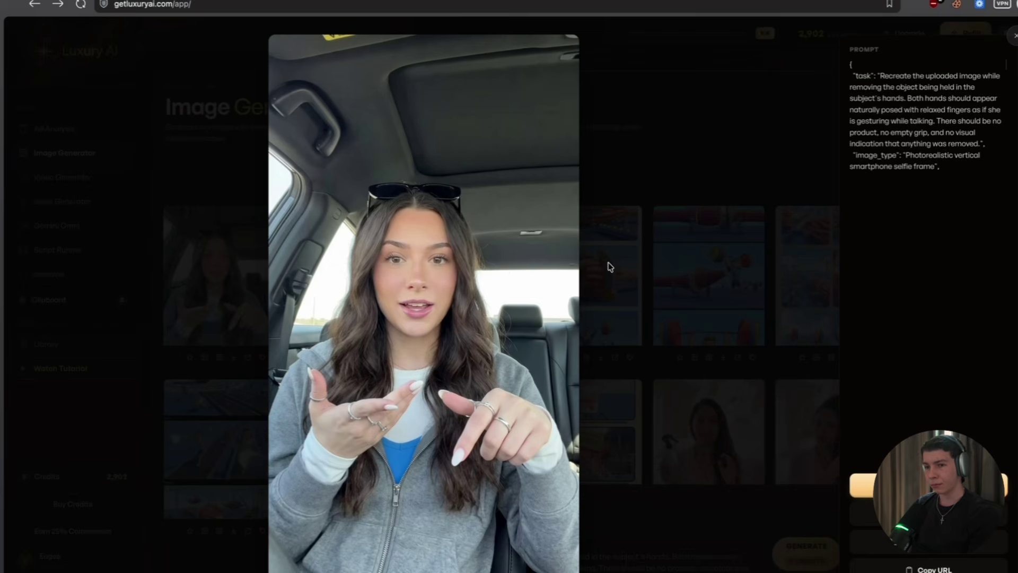
pyautogui.rightClick(402, 240)
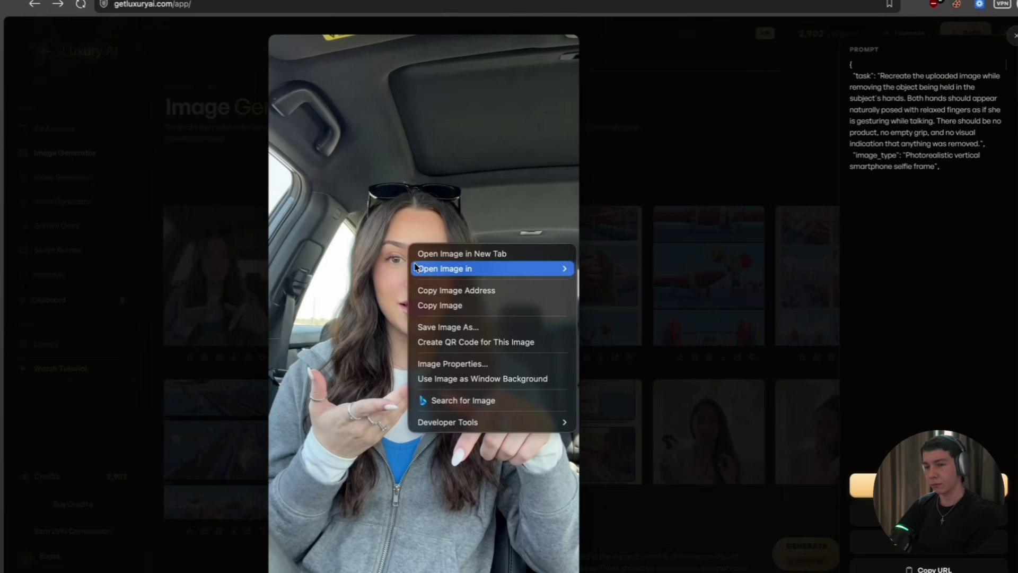
pyautogui.click(438, 305)
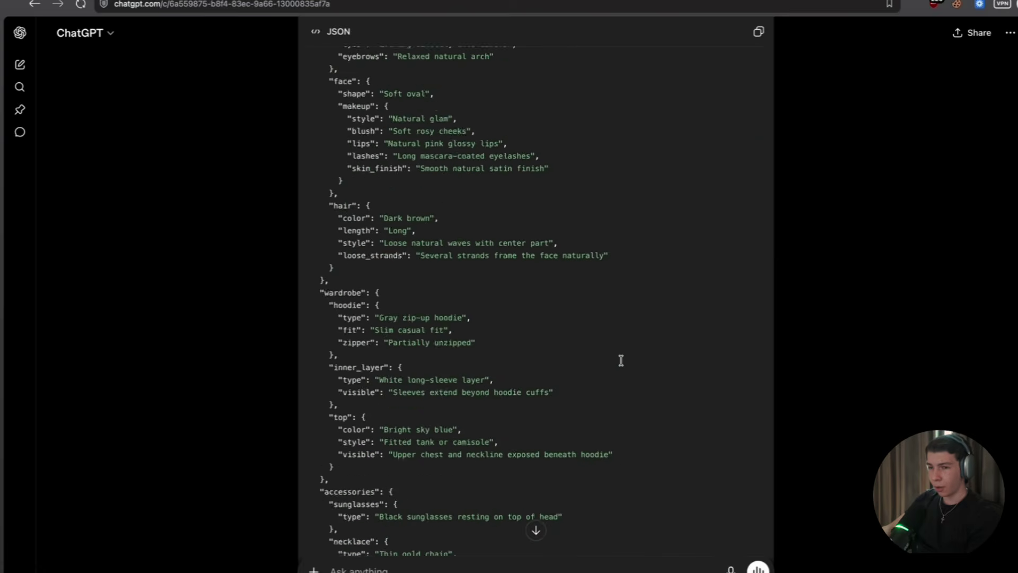
# Copy ChatGPT's JSON prompt for the product-holding frame into Luxury AI's image prompt, with the generated car selfie as reference image
pyautogui.scroll(15, 618, 359)
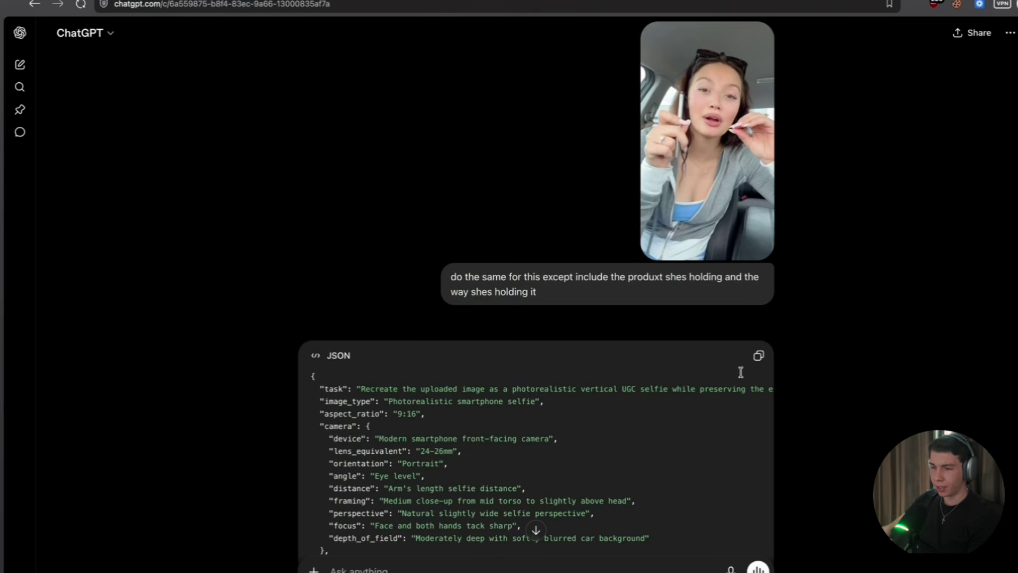
pyautogui.click(759, 355)
pyautogui.click(238, 0)
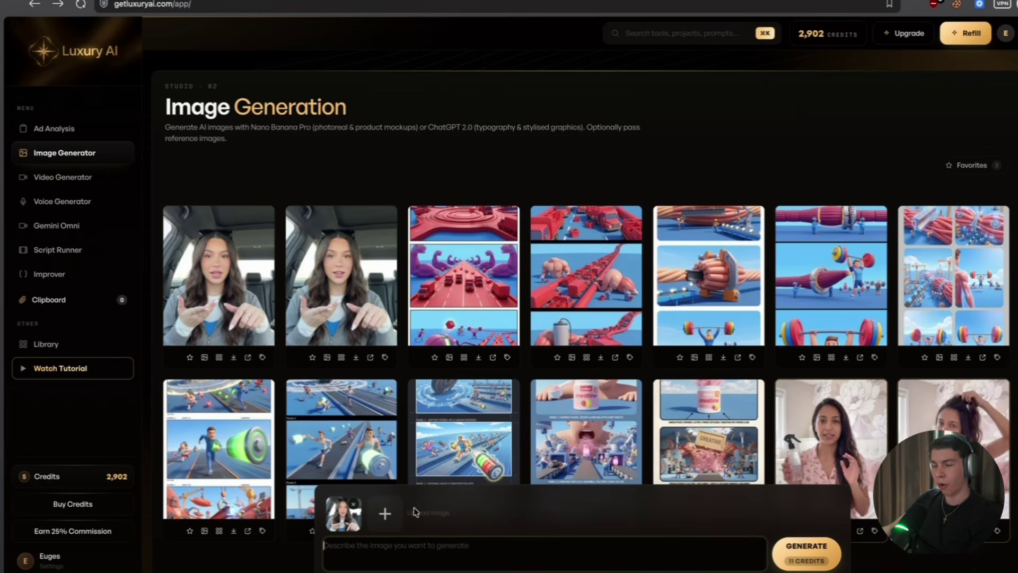
pyautogui.click(391, 546)
pyautogui.hotkey('ctrl', 'v')
pyautogui.scroll(5, 384, 546)
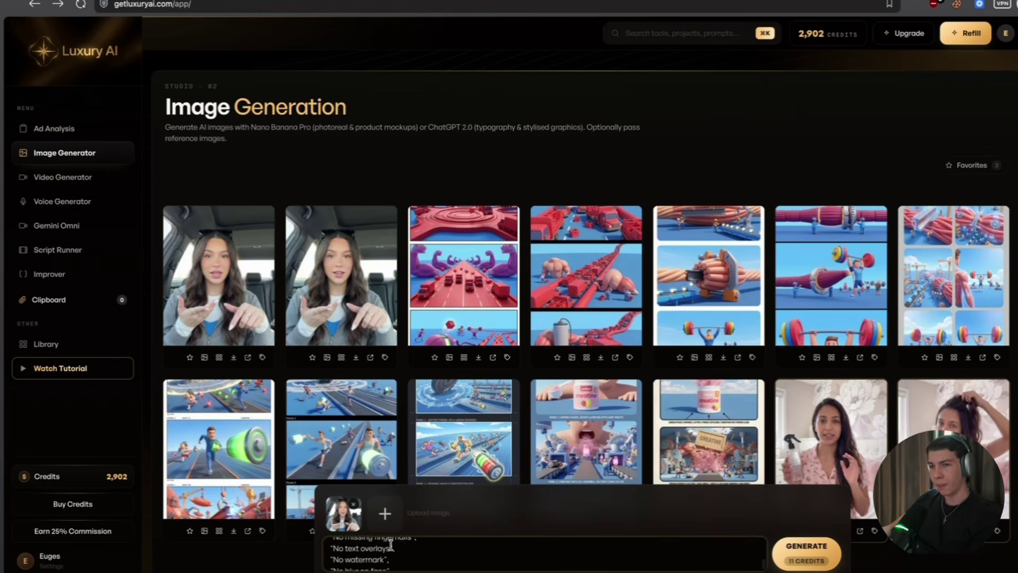
# Add "Combine this woman with this json prompt. Use product img as reference when generating the product" above the JSON in the image prompt
pyautogui.scroll(5, 384, 543)
pyautogui.click(324, 551)
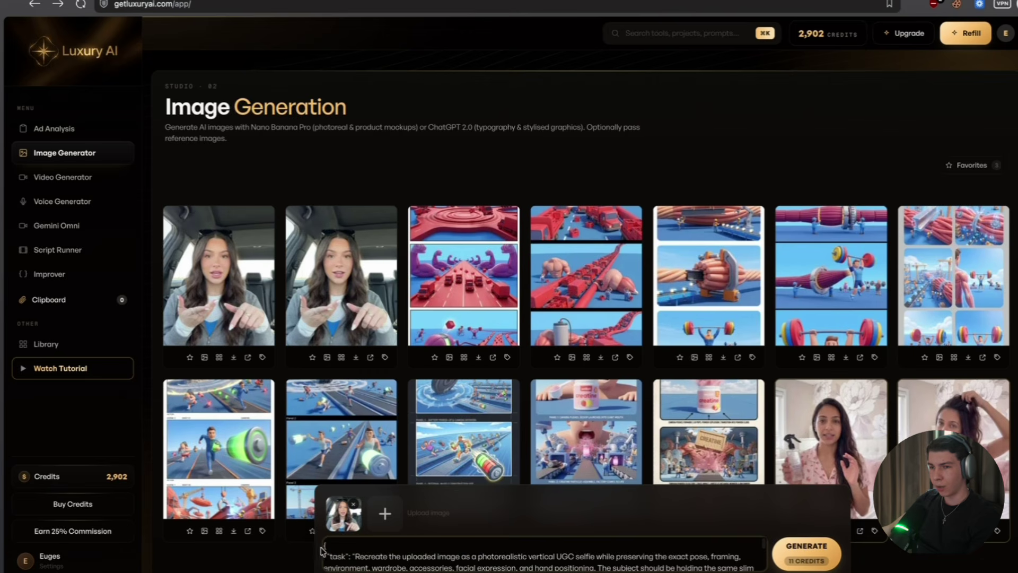
pyautogui.press('Return')
pyautogui.press('Up')
pyautogui.write('Combine this')
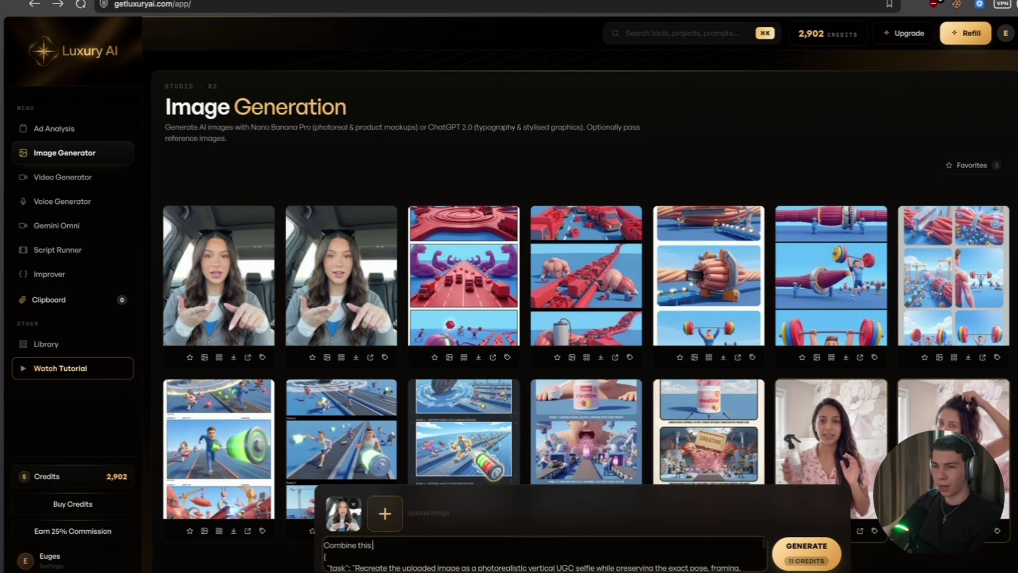
pyautogui.write(' woman with t')
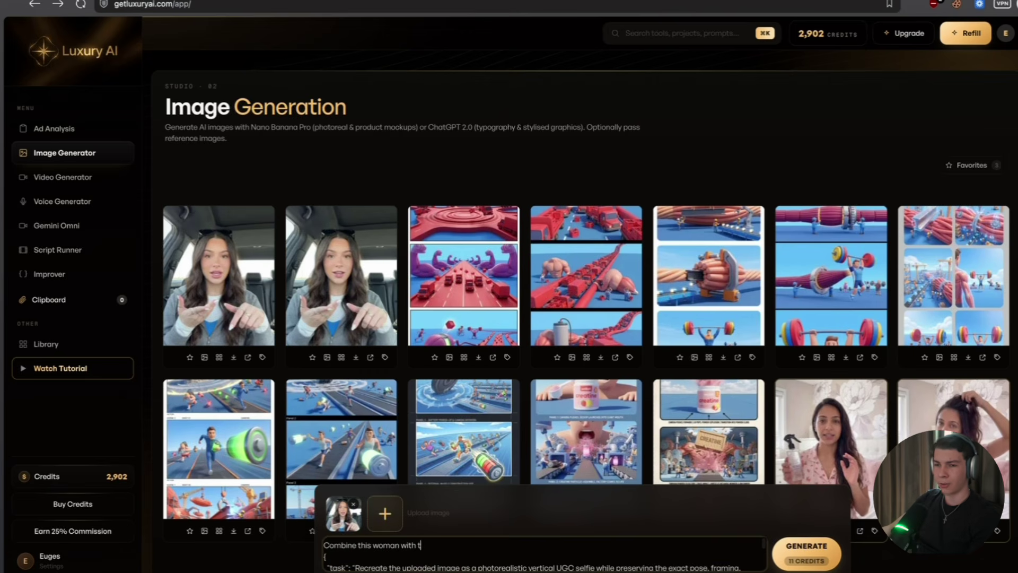
pyautogui.write('his json p')
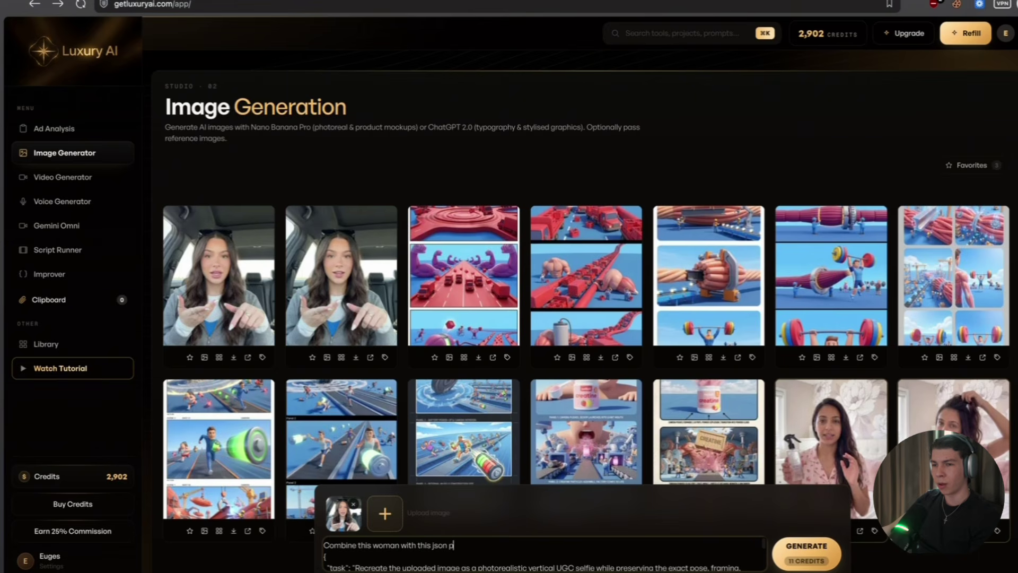
pyautogui.write('rompt.')
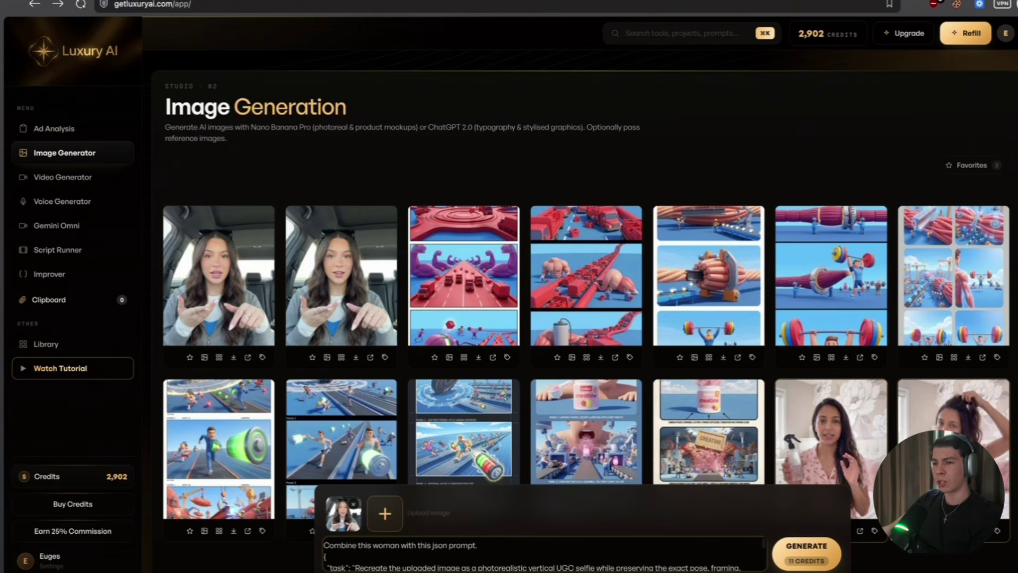
pyautogui.write(' Use everything in this prompt as reference when generating the product')
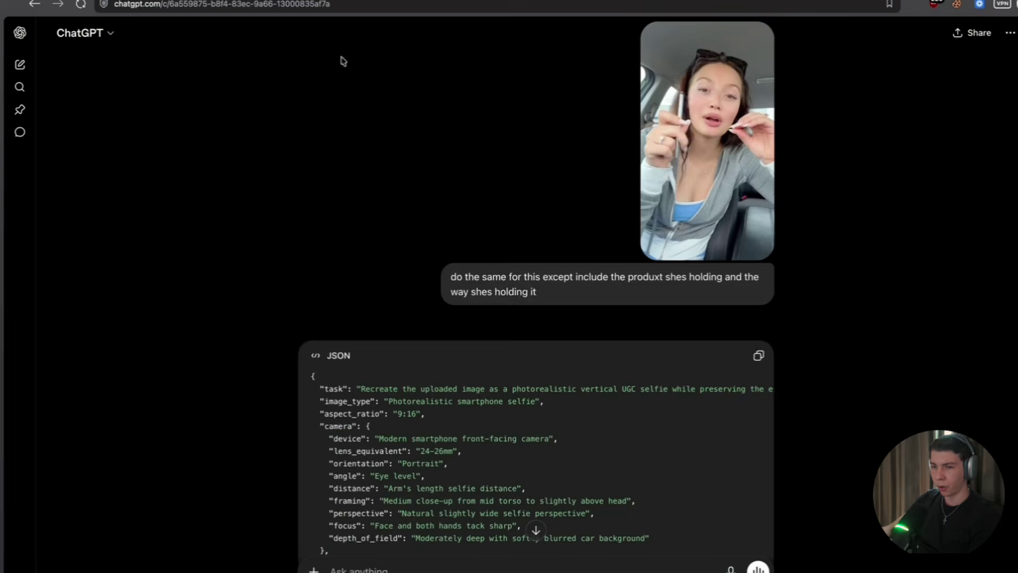
# Copy the capped lip liner studio shot from ChatGPT, add it as a second reference image in Luxury AI, and generate the image
pyautogui.scroll(-20, 484, 320)
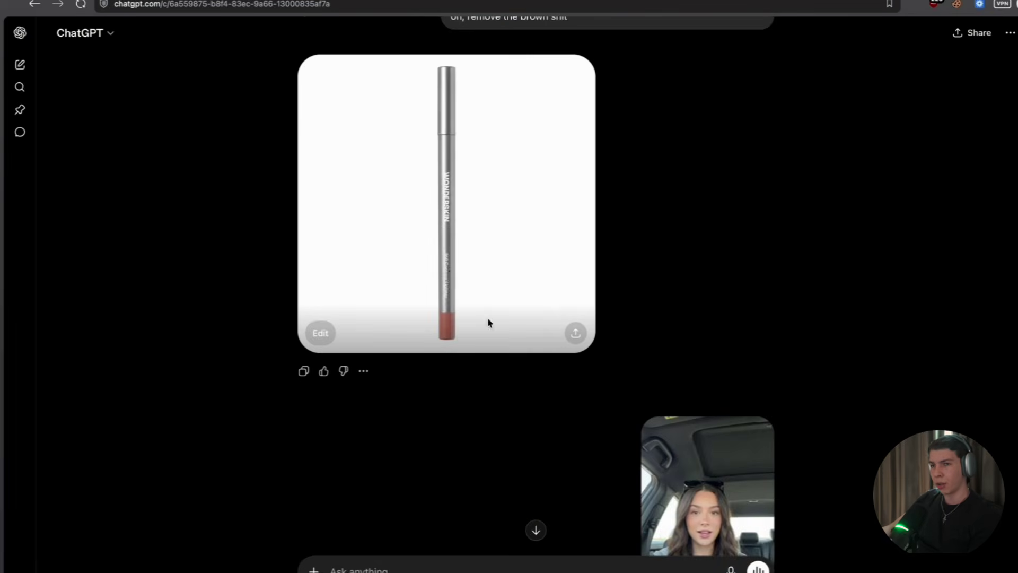
pyautogui.rightClick(450, 271)
pyautogui.click(477, 329)
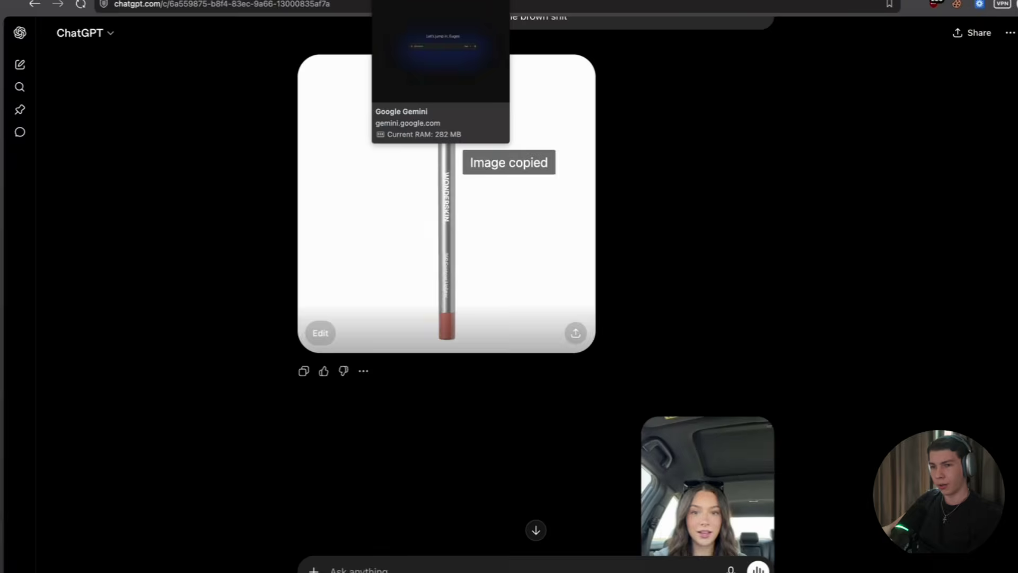
pyautogui.hotkey('ctrl', 'Tab')
pyautogui.hotkey('ctrl', 'v')
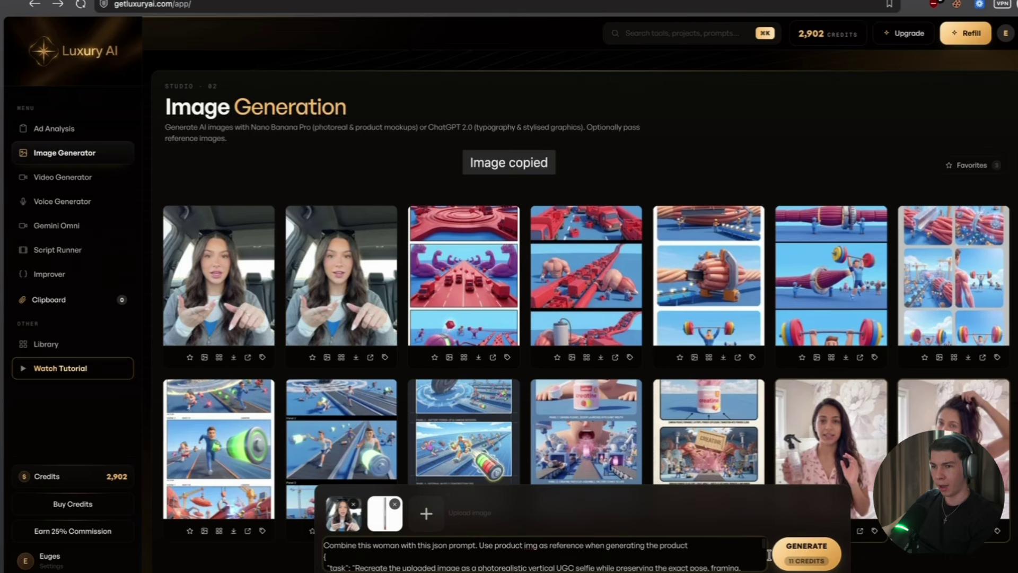
pyautogui.click(795, 555)
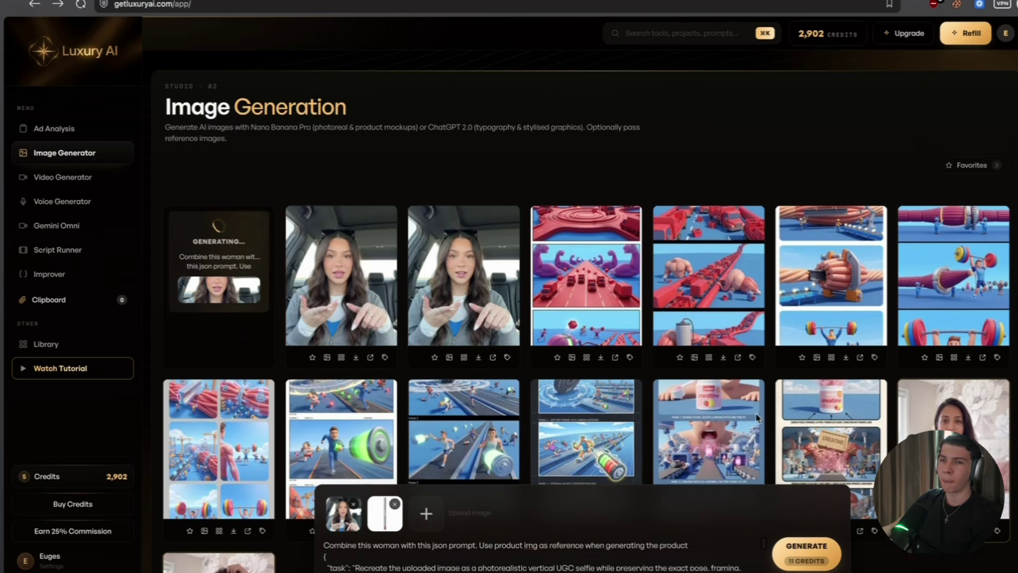
pyautogui.click(236, 275)
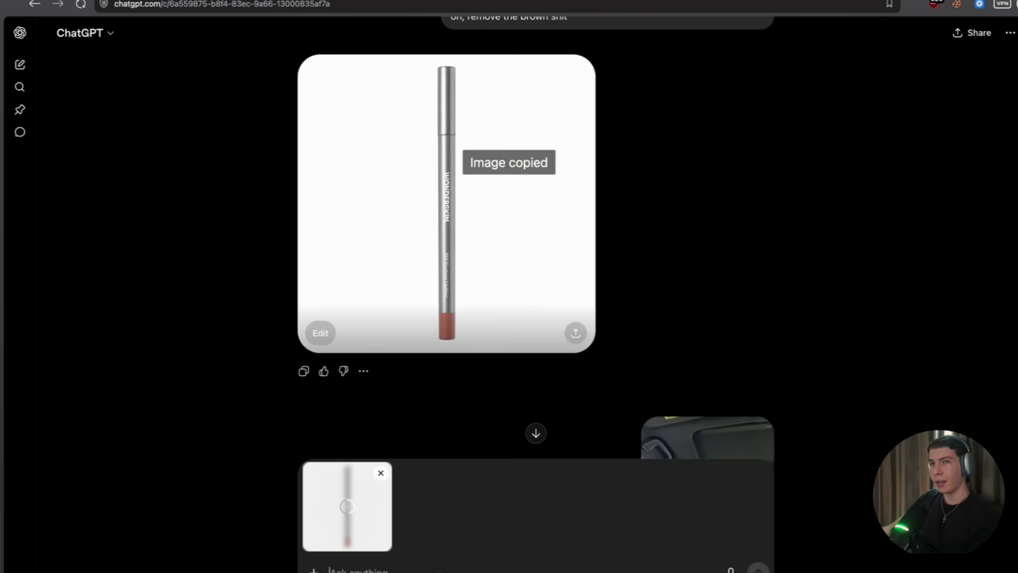
# With the lip liner image attached in ChatGPT, ask it to describe the product in detail, like text labels and colour
pyautogui.write('now')
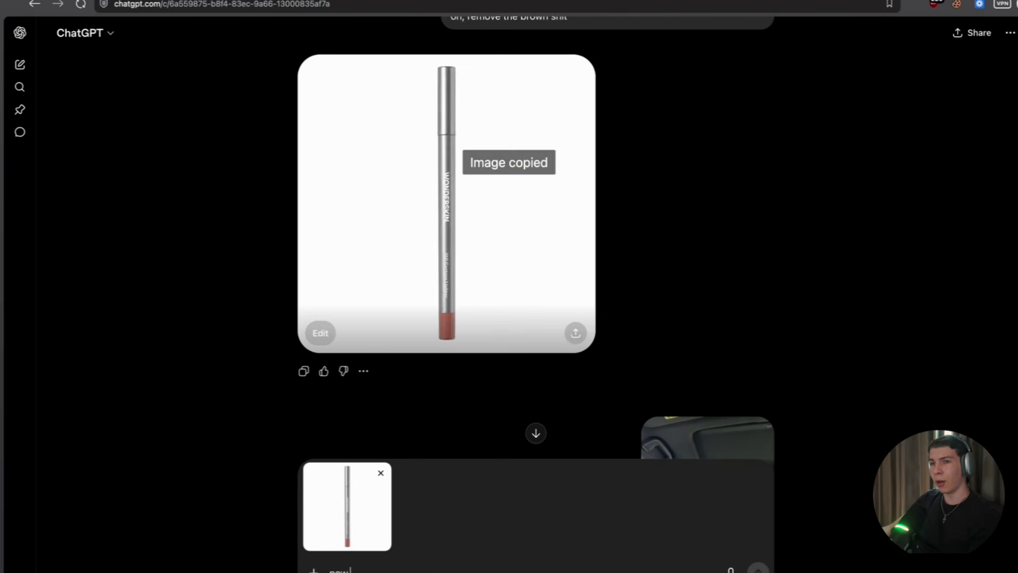
pyautogui.write(' i need you')
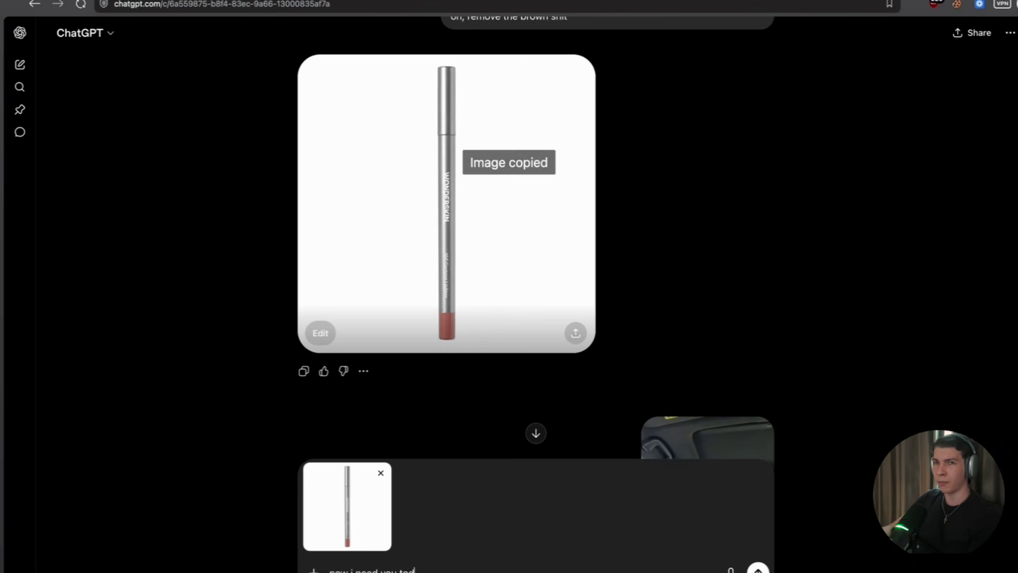
pyautogui.write(' tod')
pyautogui.press('BackSpace')
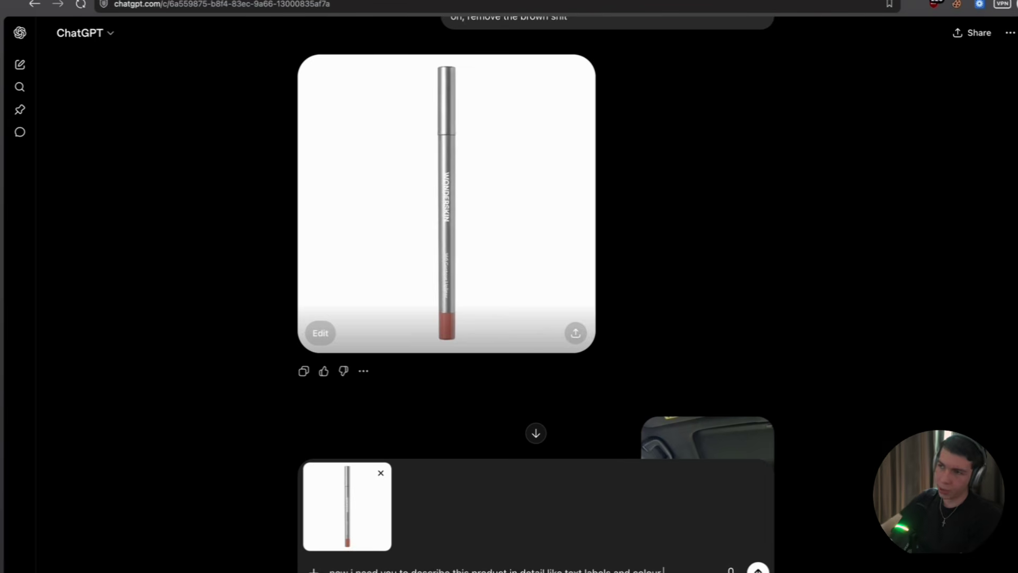
pyautogui.press('Return')
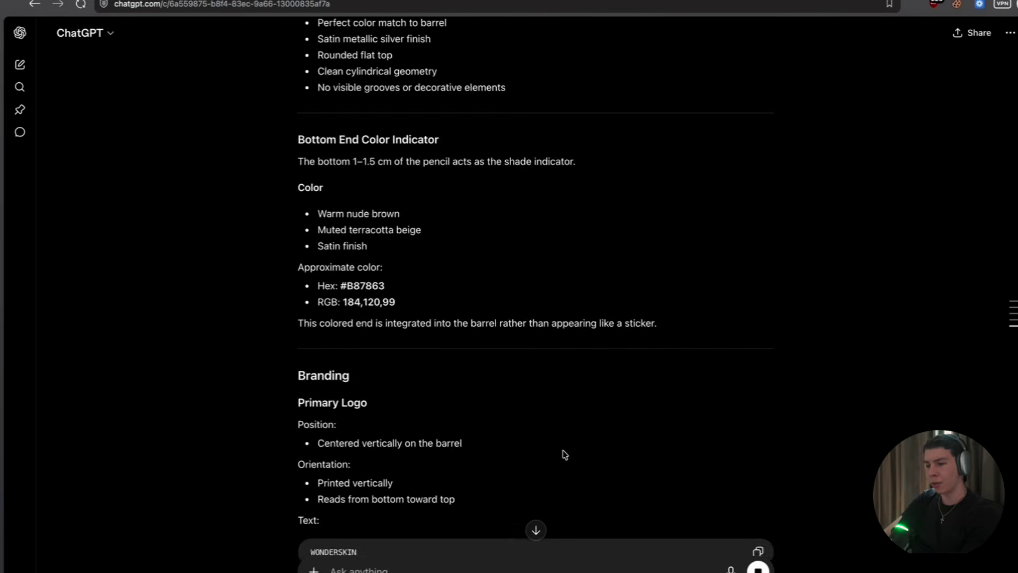
# Ask ChatGPT to "make it into a prompt i can give to google omni", then correct it to a prompt of what the product looks like
pyautogui.scroll(-9, 564, 452)
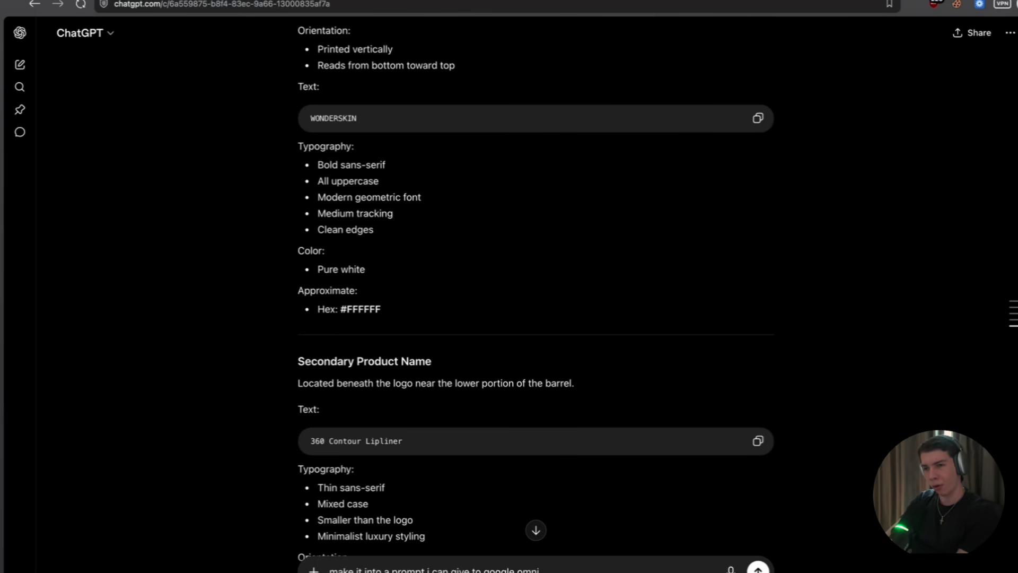
pyautogui.press('Return')
pyautogui.write('no a prompt of what th')
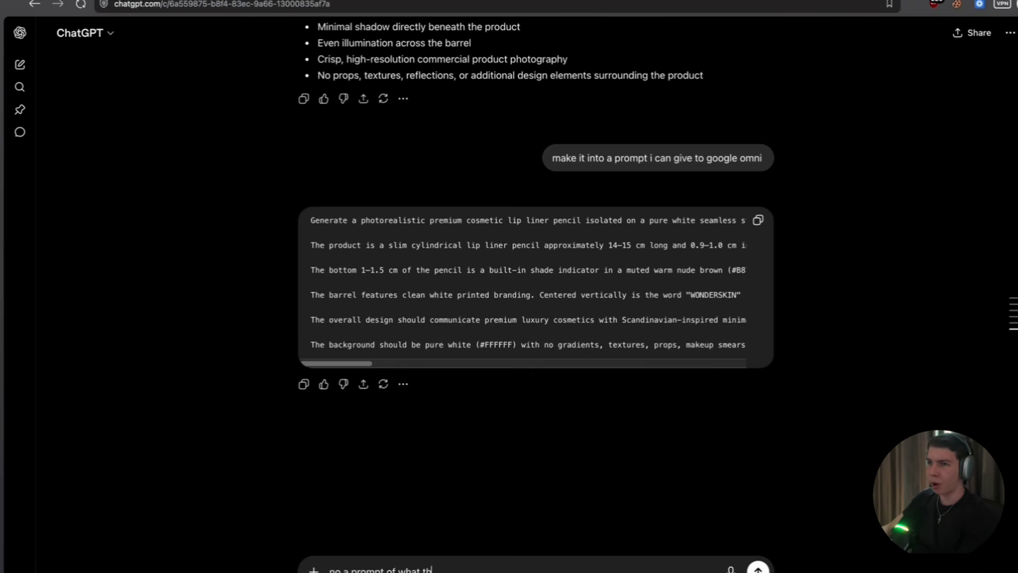
pyautogui.write('ct looks like like the')
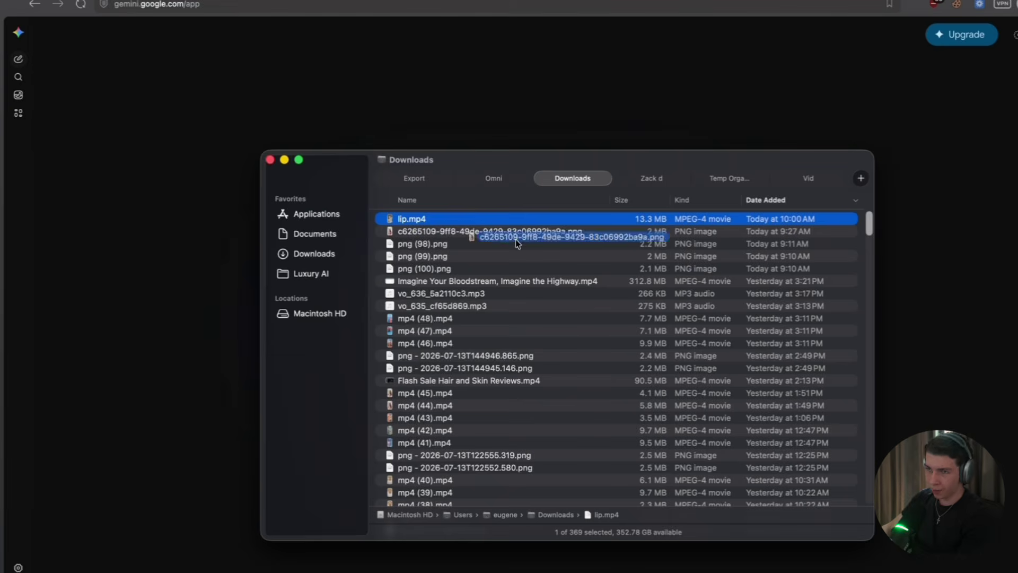
# In Gemini, attach lip.mp4 and UGC DECONSTRUCTOR GEMINI GEM.pdf and request a detailed analysis of the video's shots, movements, expressions, tone, voice pacing and accent
pyautogui.moveTo(480, 234); pyautogui.dragTo(457, 141)
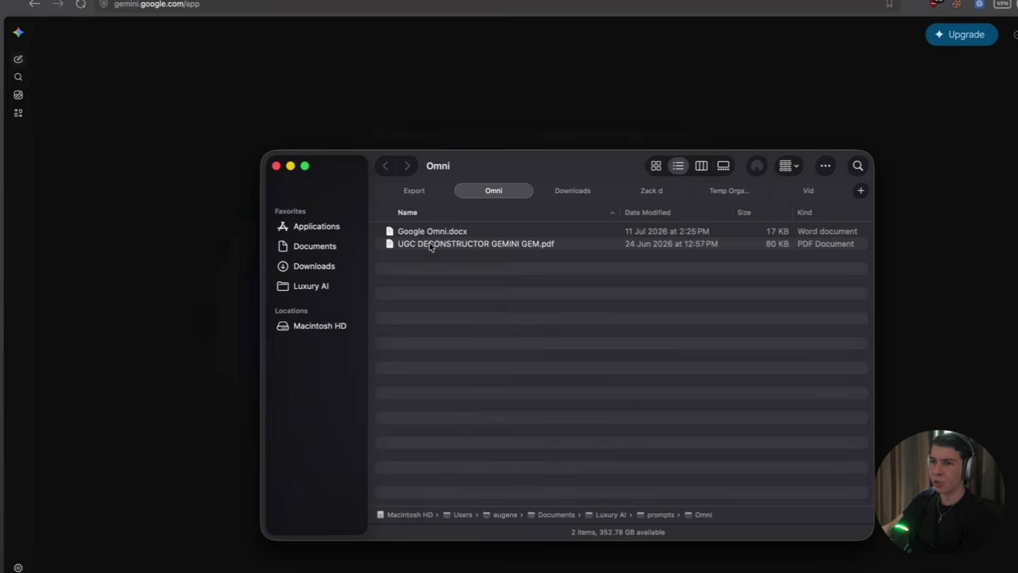
pyautogui.moveTo(431, 246); pyautogui.dragTo(466, 245)
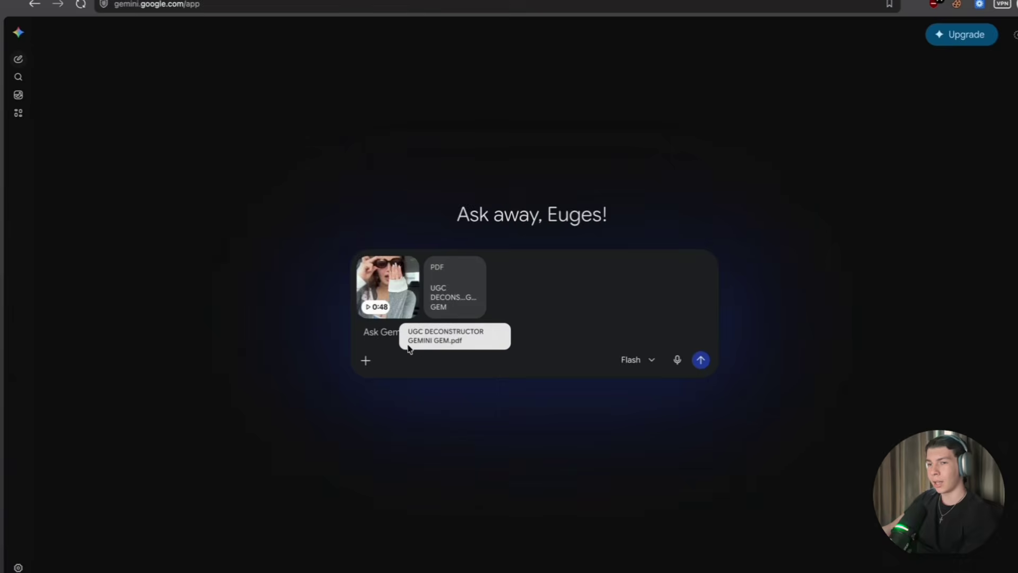
pyautogui.press('super+v')
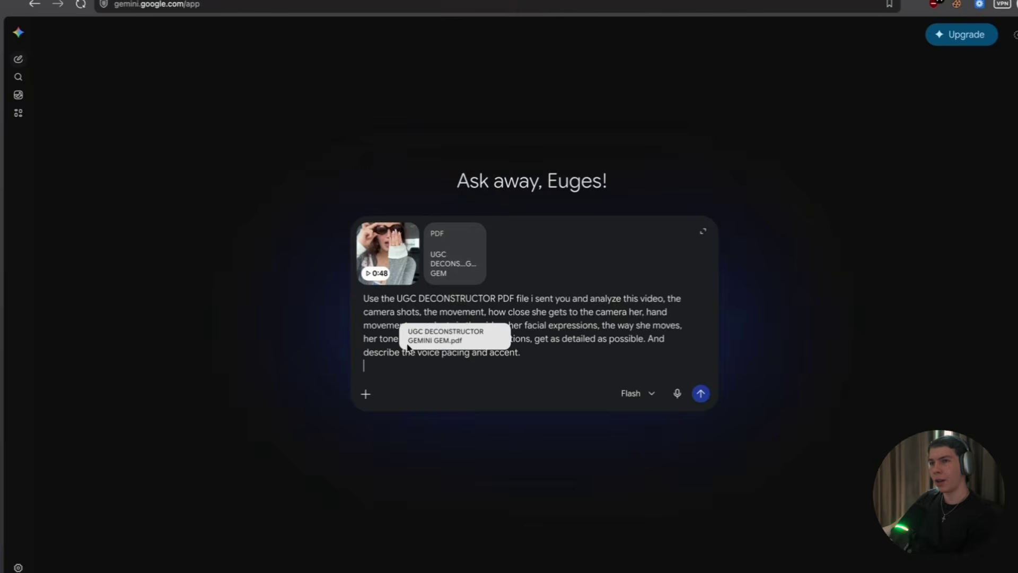
pyautogui.click(700, 394)
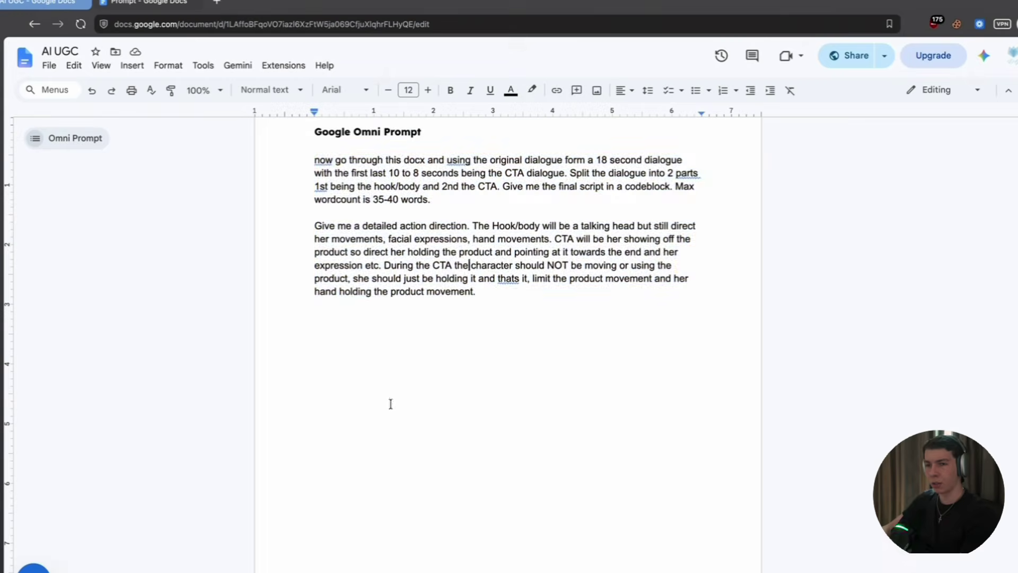
# Select the full Google Omni Prompt text in the AI UGC document and attach Google Omni.docx to the Gemini chat
pyautogui.moveTo(390, 402); pyautogui.dragTo(298, 154)
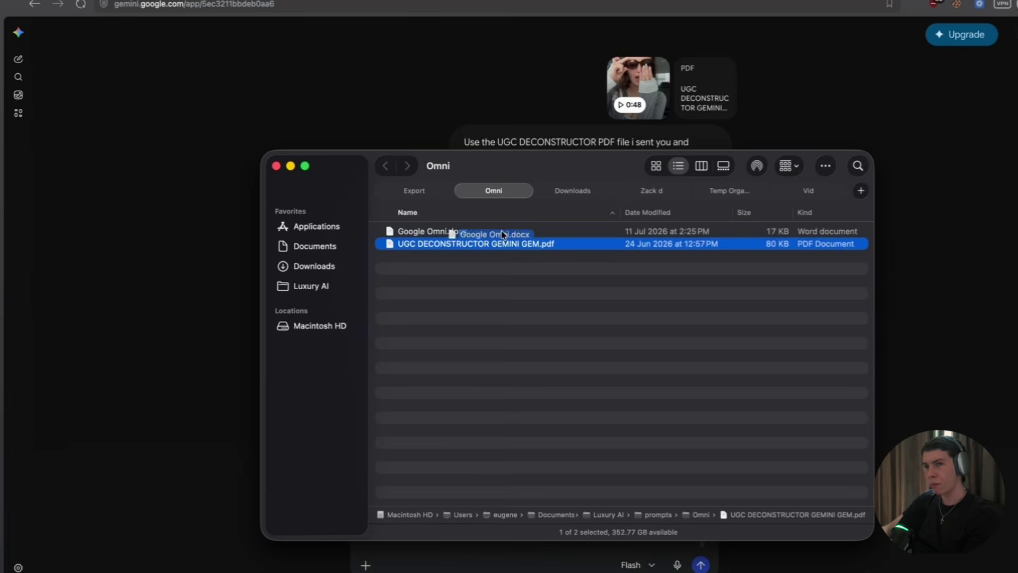
pyautogui.moveTo(477, 232); pyautogui.dragTo(573, 66)
pyautogui.press('Escape')
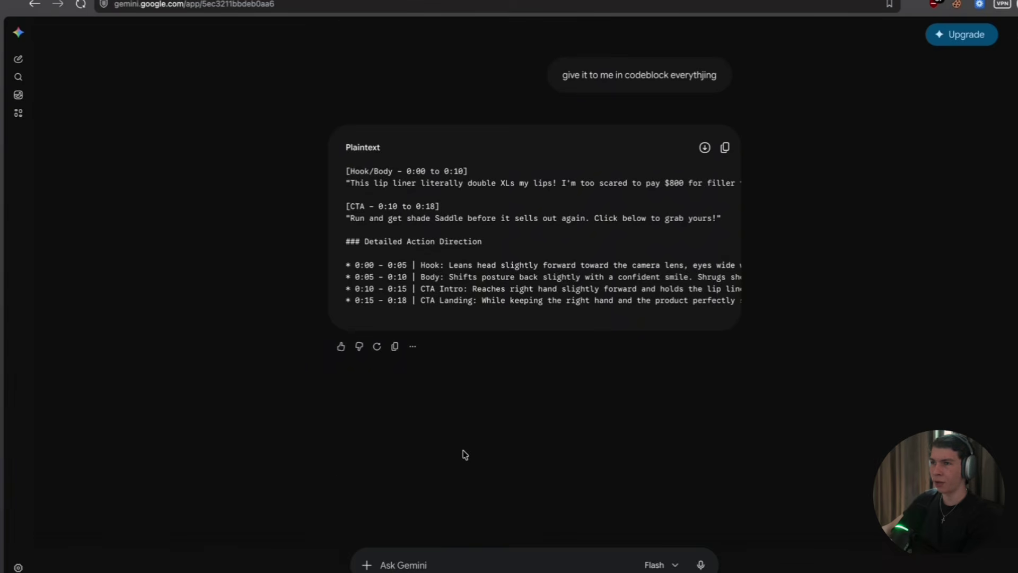
# Review Gemini's codeblock script and ask it to add the dialogue to the timestamps
pyautogui.scroll(5, 524, 376)
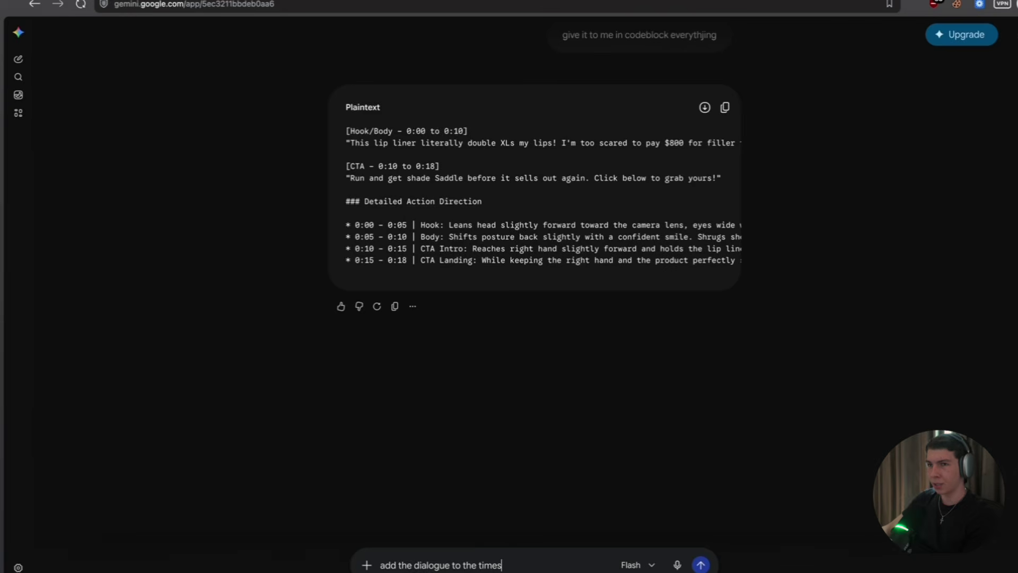
pyautogui.write('mps')
pyautogui.press('Return')
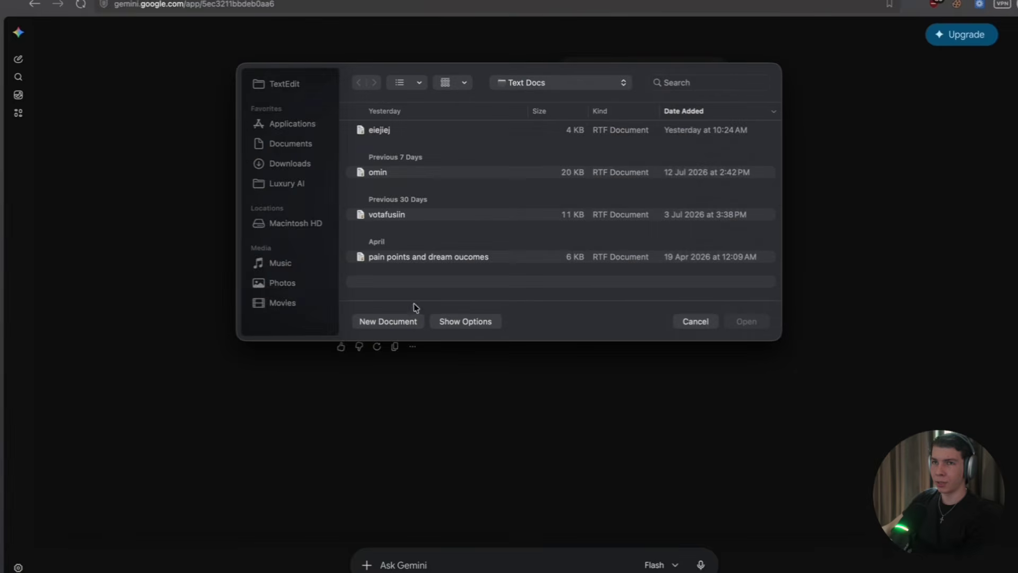
# Paste Gemini's timestamped script into a new, enlarged TextEdit document and set all its text to size 18
pyautogui.click(402, 319)
pyautogui.moveTo(460, 307); pyautogui.dragTo(917, 567)
pyautogui.press('super+v')
pyautogui.press('super+a')
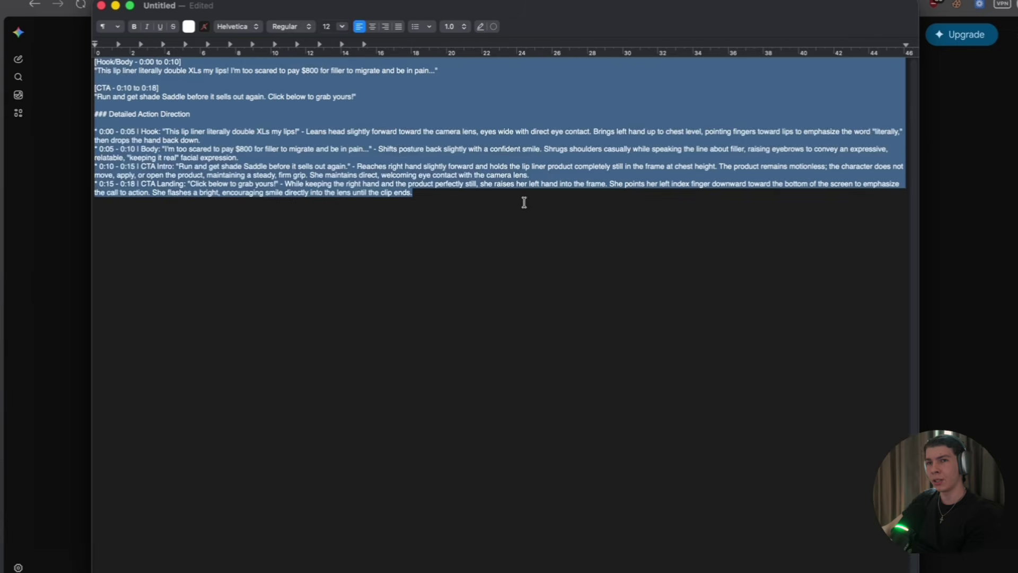
pyautogui.click(341, 27)
pyautogui.click(339, 114)
# Retime the CTA heading to "0:00 to 0:8" and restart the CTA Intro line's time range at 0:00
pyautogui.click(175, 106)
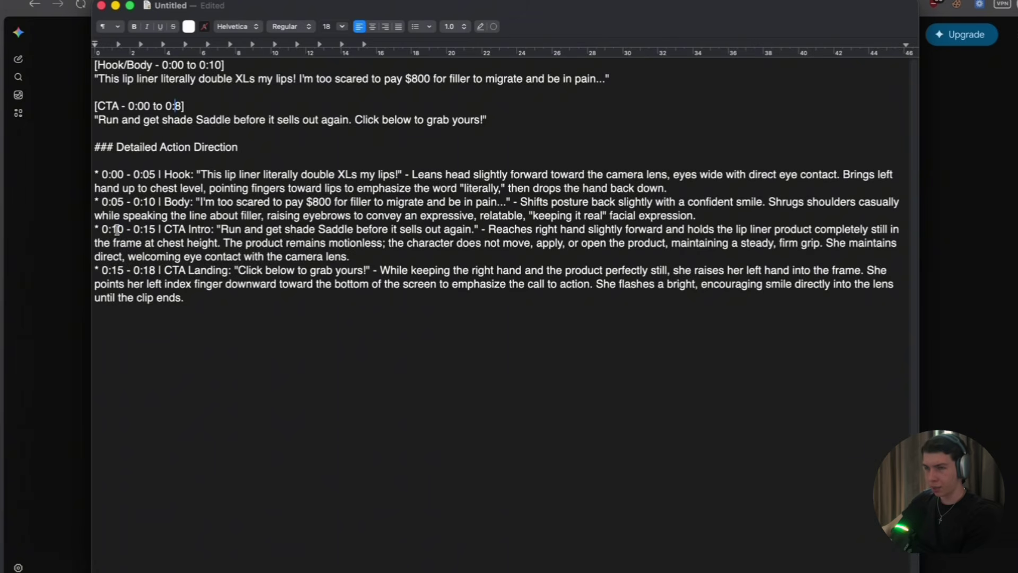
pyautogui.click(113, 229)
pyautogui.press('BackSpace')
pyautogui.write('0')
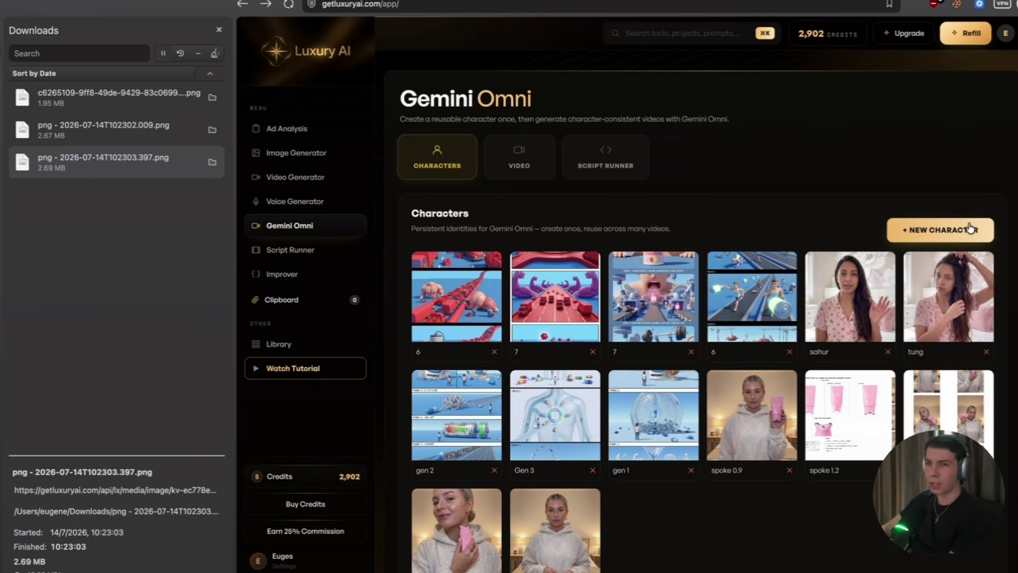
# Create a Gemini Omni character named "expansion" in Luxury AI with png - 2026-07-14T102303.397.png as its reference image
pyautogui.click(956, 237)
pyautogui.click(475, 460)
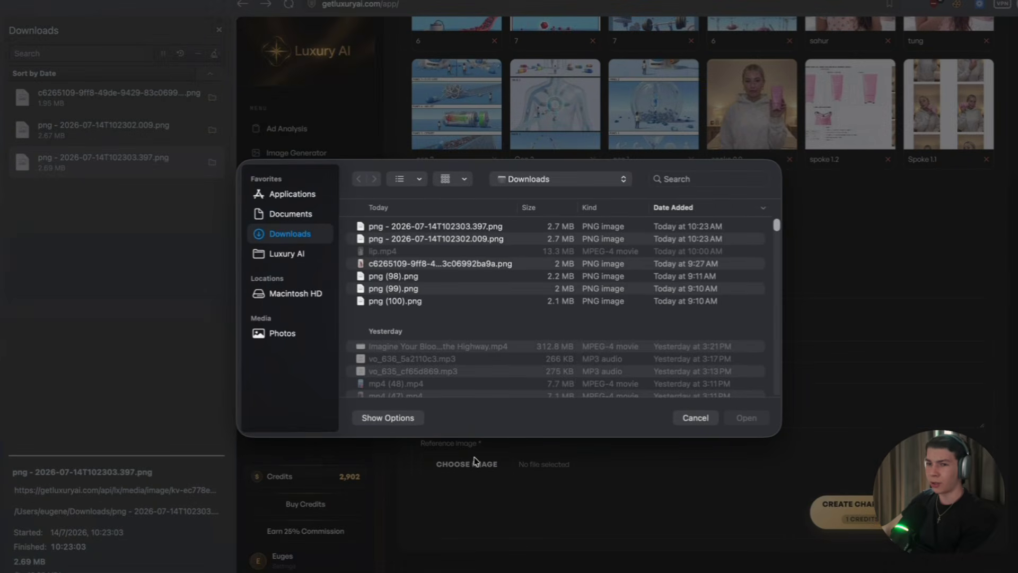
pyautogui.doubleClick(450, 228)
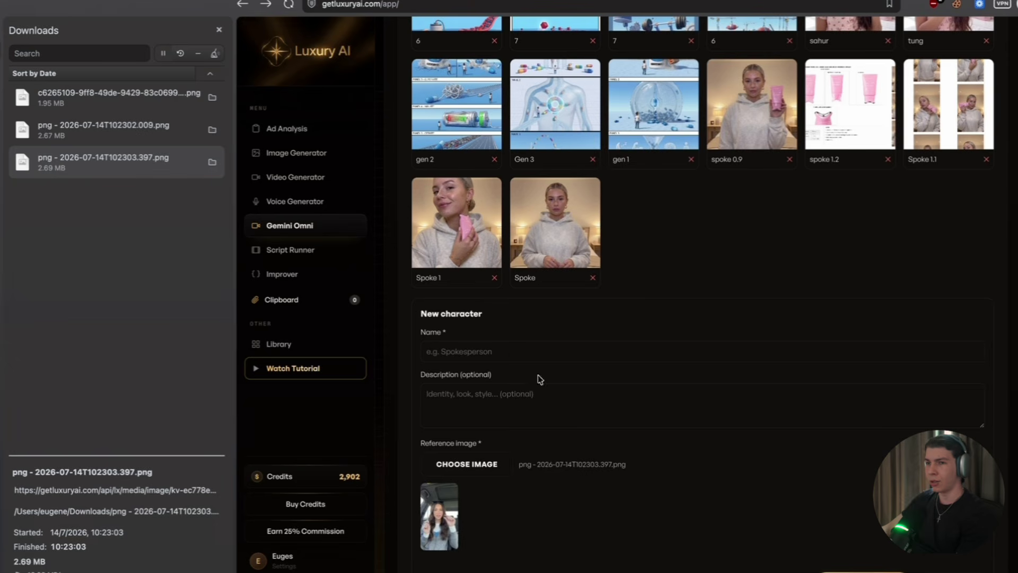
pyautogui.click(503, 352)
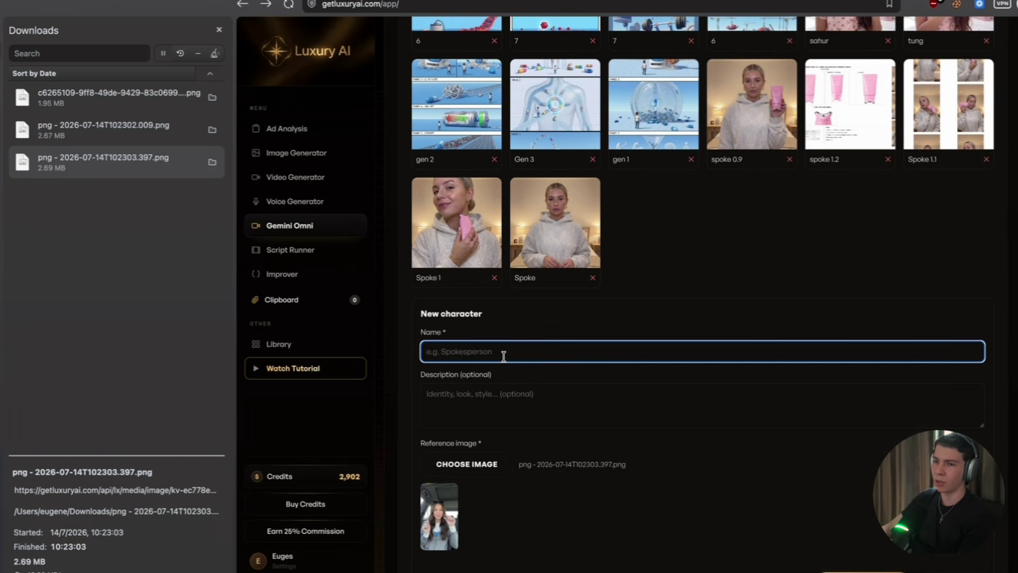
pyautogui.write('expansion')
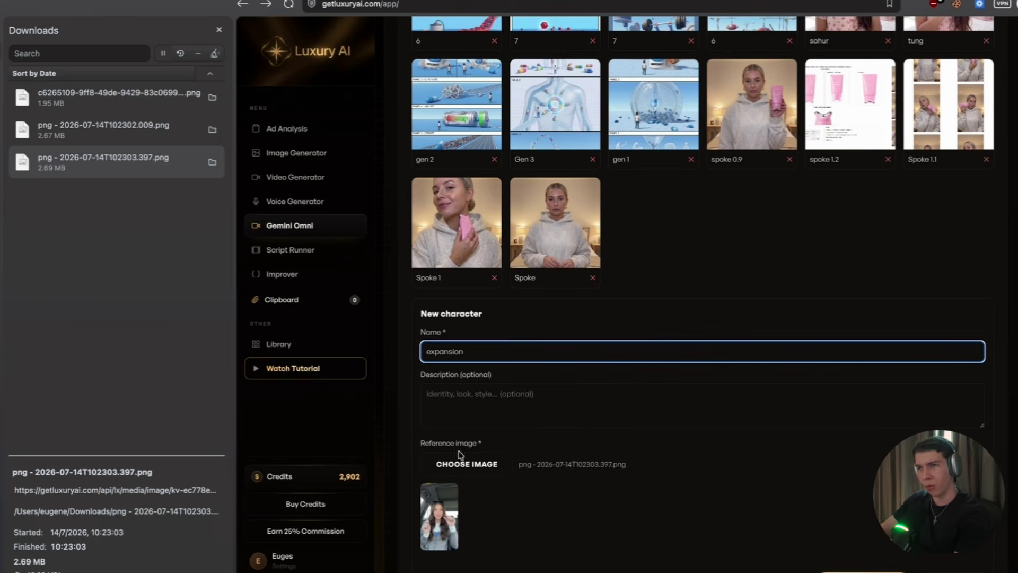
pyautogui.press('Return')
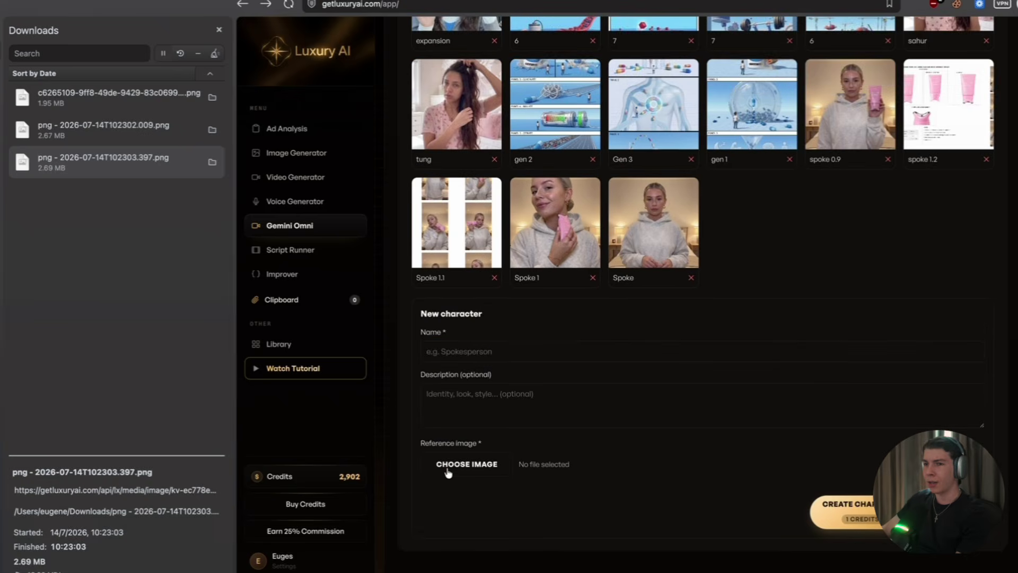
pyautogui.click(455, 448)
pyautogui.doubleClick(386, 227)
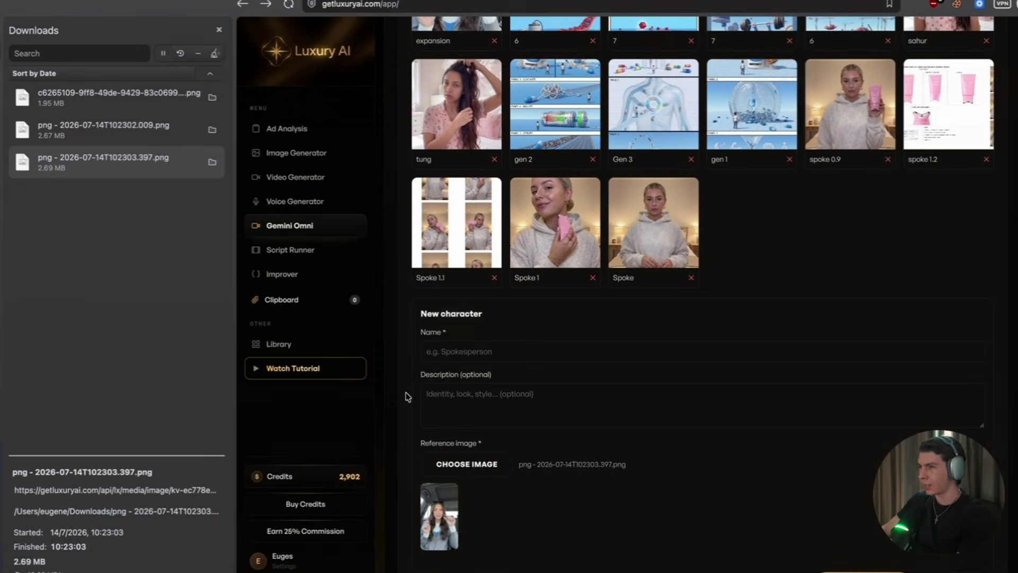
pyautogui.scroll(10, 406, 396)
pyautogui.scroll(-12, 516, 454)
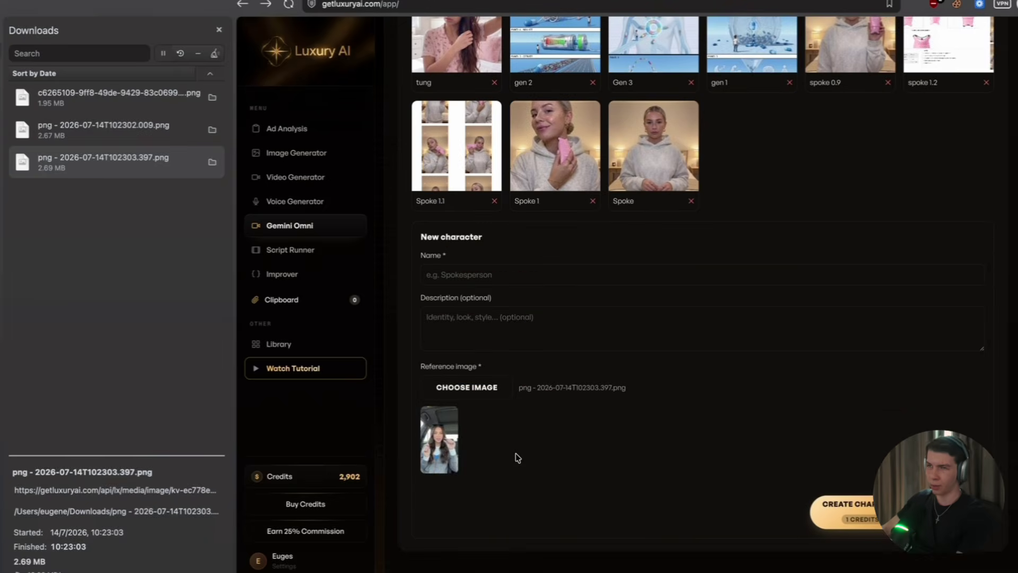
# Create a Gemini Omni character named "domain" with png - 2026-07-14T102302.009.png as its reference image
pyautogui.click(467, 392)
pyautogui.doubleClick(424, 238)
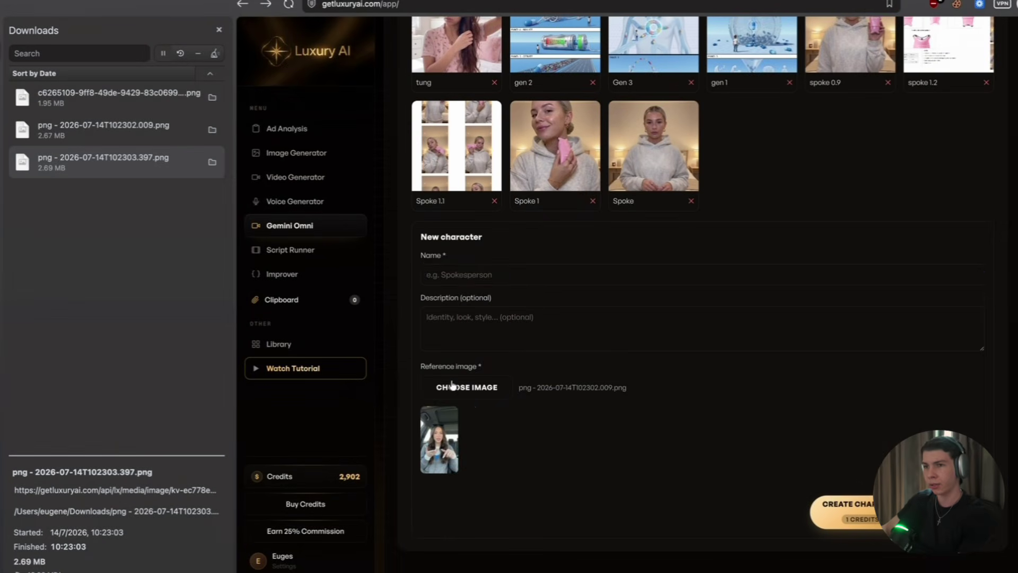
pyautogui.click(430, 274)
pyautogui.write('domain')
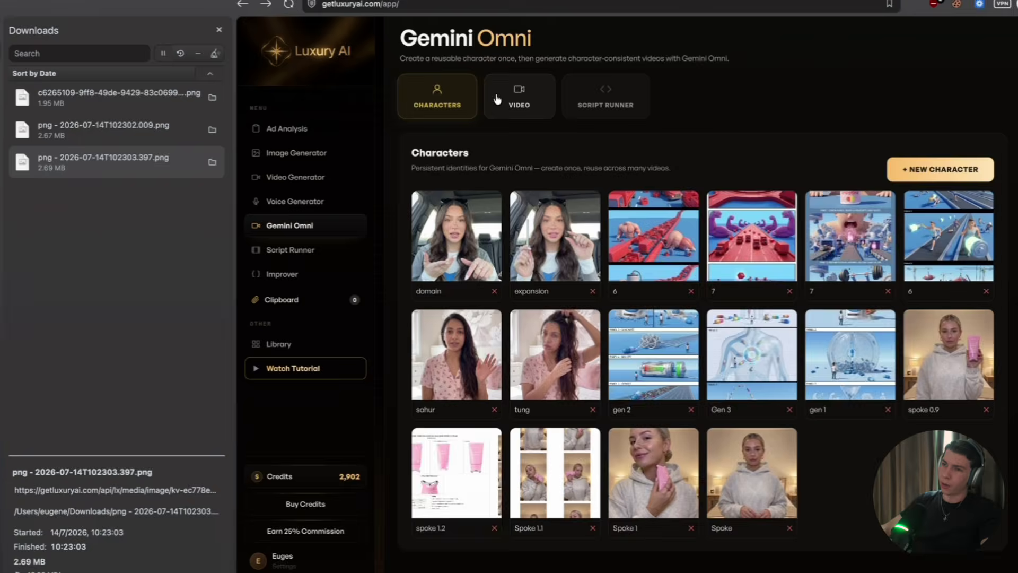
# Choose the "domain" character for a Gemini Omni video and copy the TextEdit script's [Hook/Body - 0:00 to 0:10] heading and dialogue for the prompt
pyautogui.click(498, 99)
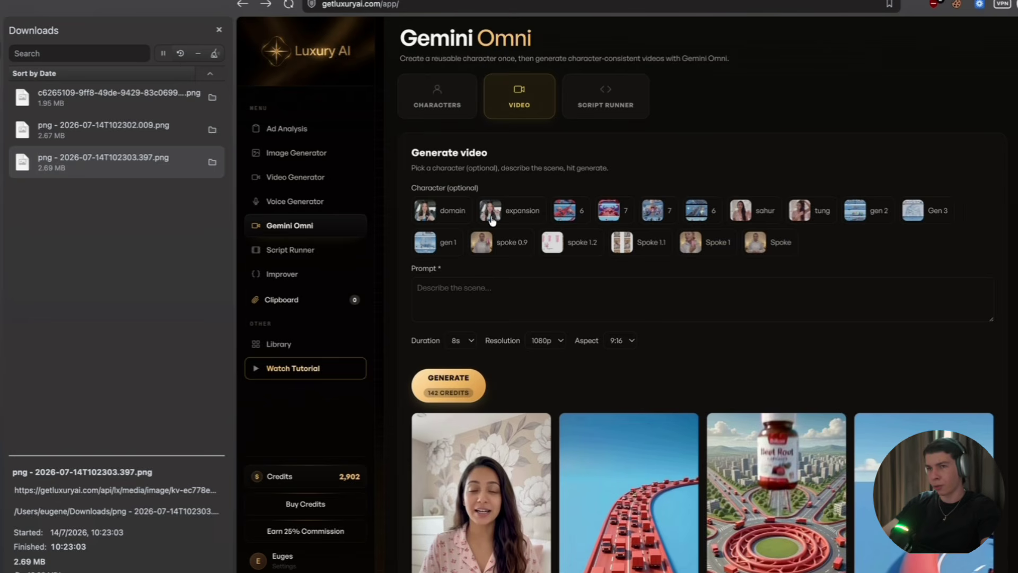
pyautogui.click(429, 215)
pyautogui.press('super+Tab')
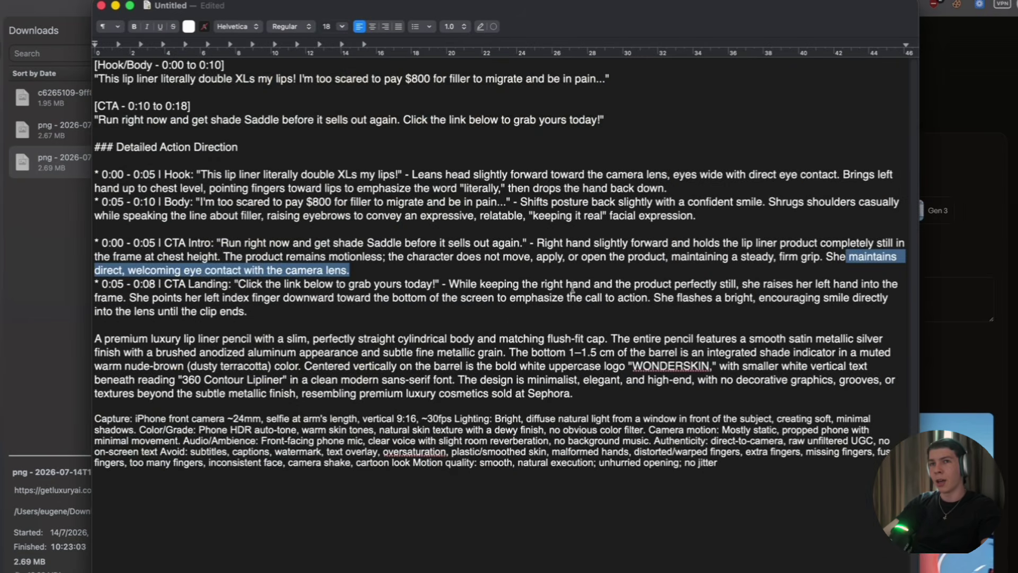
pyautogui.moveTo(609, 78); pyautogui.dragTo(33, 55)
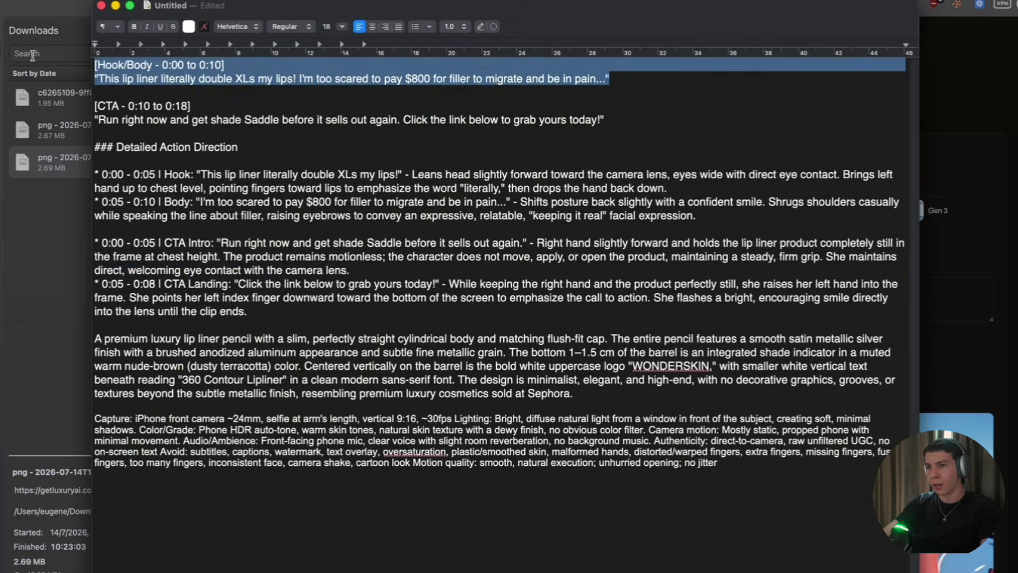
pyautogui.press('super+Tab')
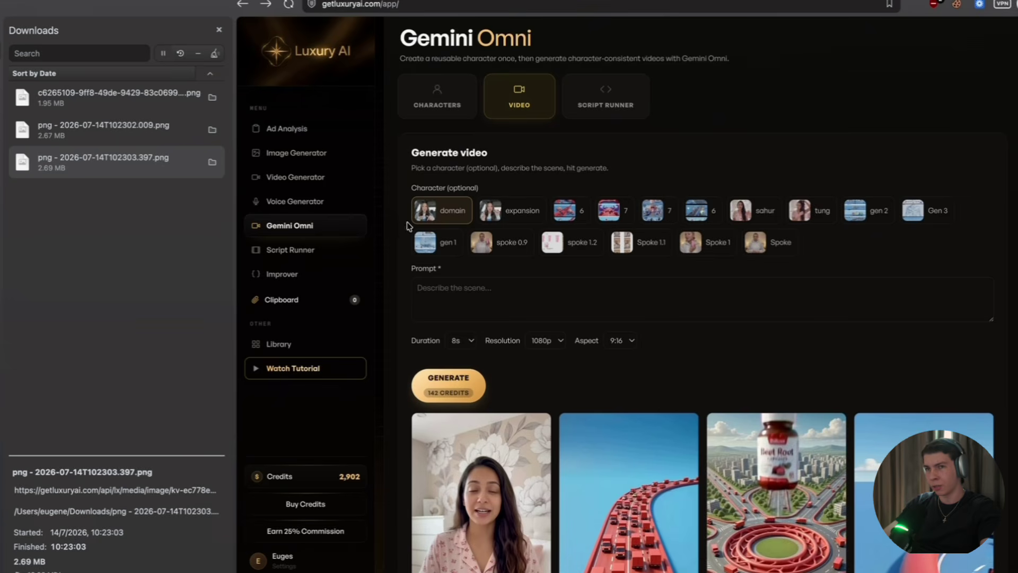
pyautogui.click(433, 284)
# Try adding the script document's paragraph describing the premium lip liner pencil to the end of the video prompt
pyautogui.press('super+Tab')
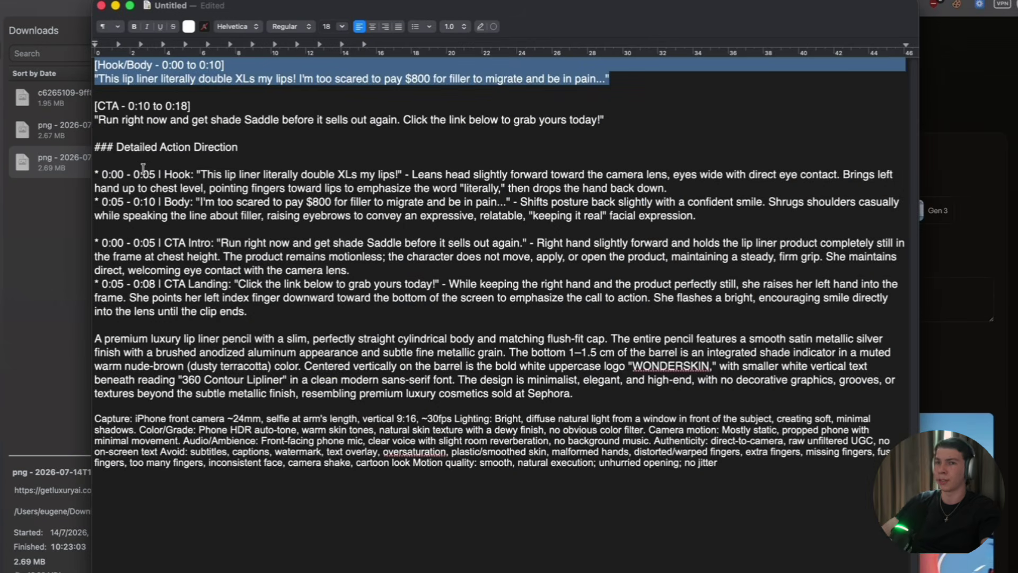
pyautogui.moveTo(573, 392); pyautogui.dragTo(72, 335)
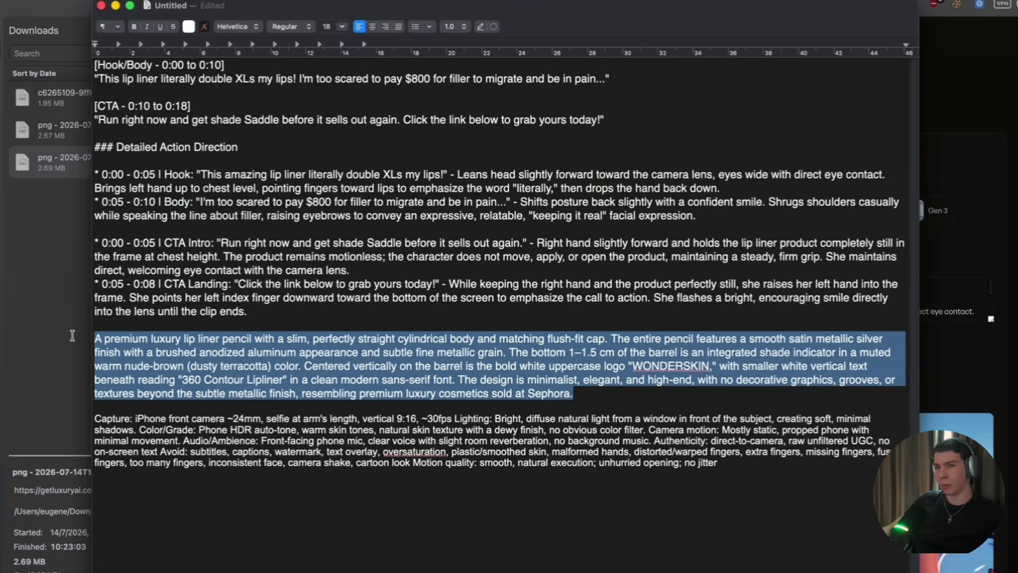
pyautogui.press('super+Tab')
pyautogui.press('super+v')
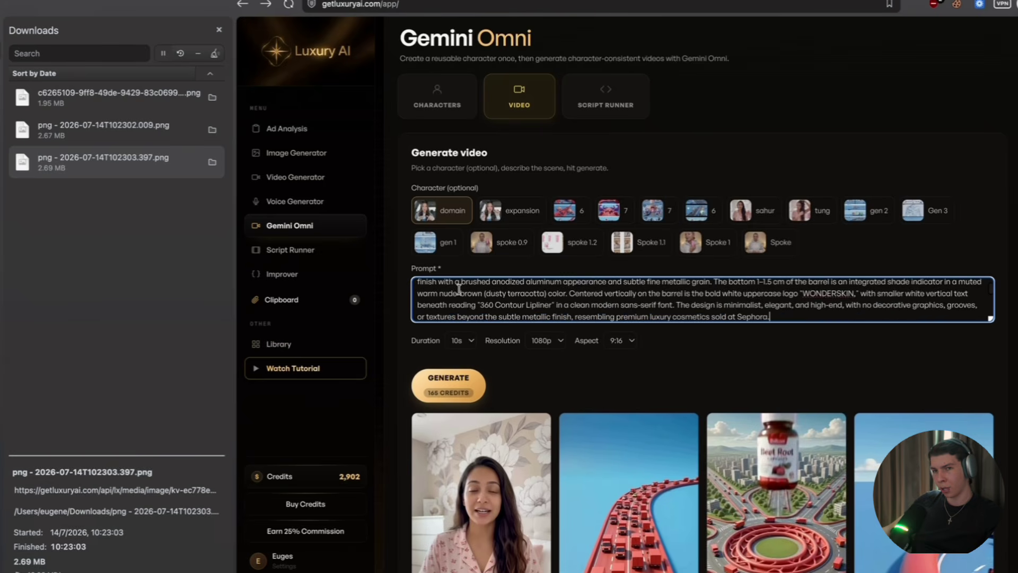
pyautogui.scroll(-3, 459, 290)
pyautogui.press('super+z')
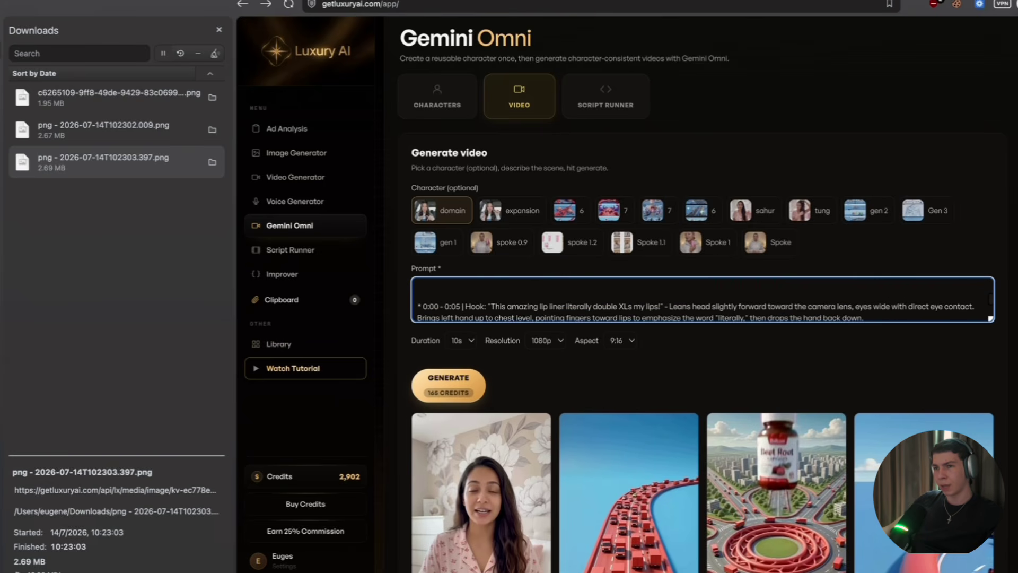
# Copy the Capture paragraph with lighting, audio and motion settings from the TextEdit script into the Gemini Omni video prompt
pyautogui.press('super+Tab')
pyautogui.moveTo(740, 467); pyautogui.dragTo(75, 411)
pyautogui.press('super+c')
pyautogui.press('super+Tab')
pyautogui.press('super+v')
pyautogui.scroll(-3, 440, 292)
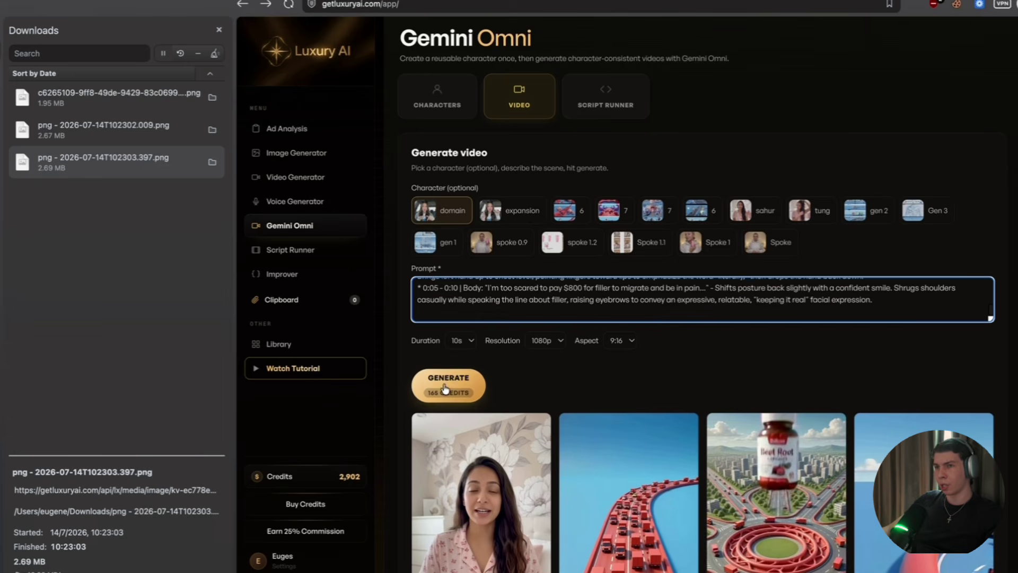
# Generate the "domain" character's video and play the resulting hook clip in full screen
pyautogui.click(448, 385)
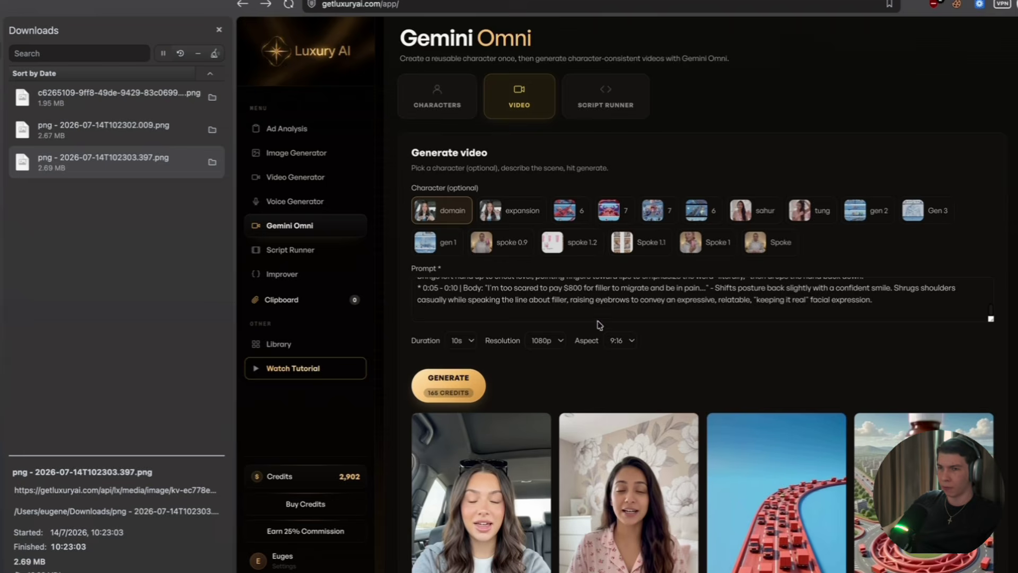
pyautogui.scroll(-3, 531, 371)
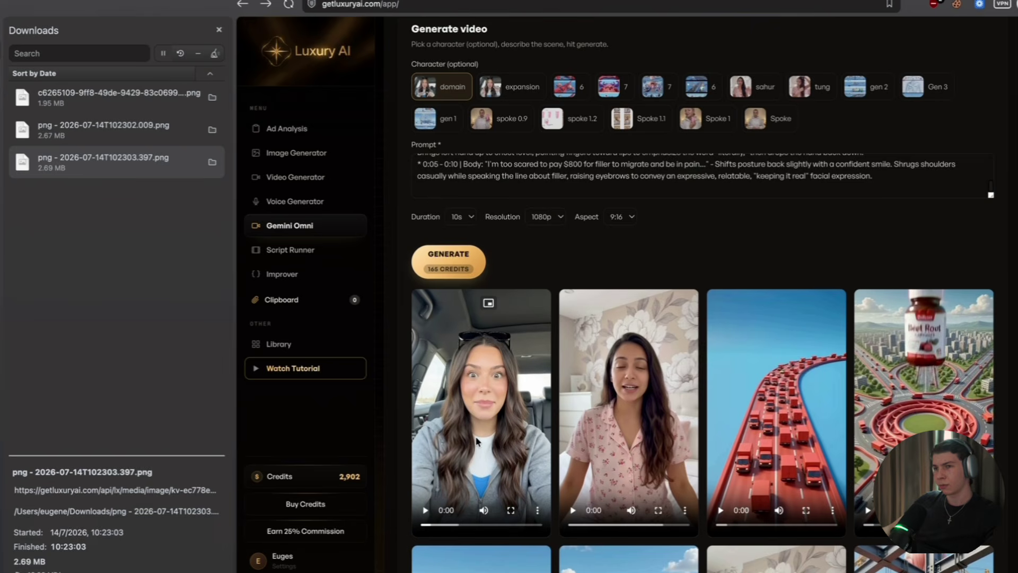
pyautogui.doubleClick(517, 457)
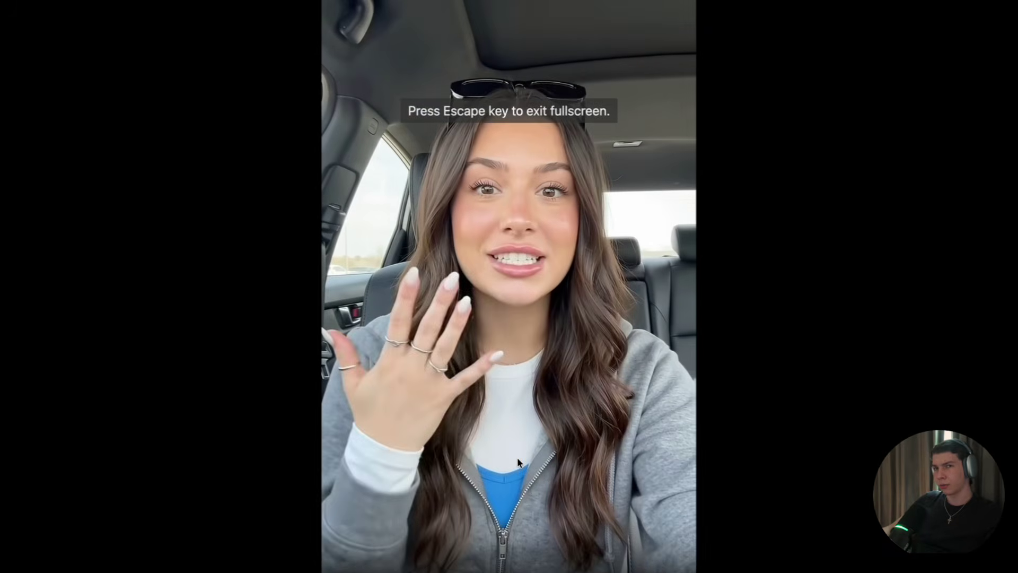
# Replace the Hook and Body action lines in the video prompt with the CTA Intro and CTA Landing lines from the TextEdit script
pyautogui.hotkey('alt', 'Tab')
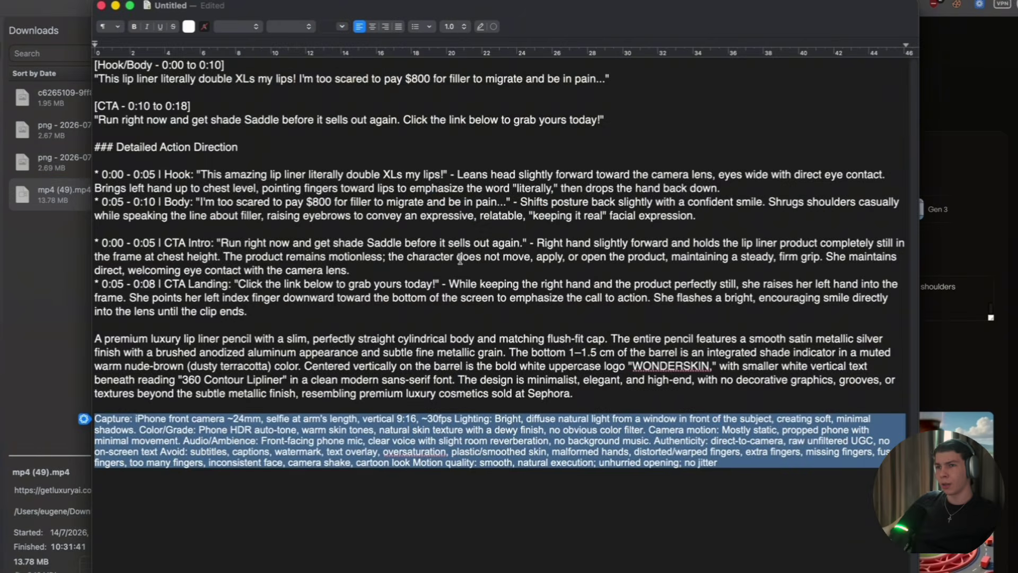
pyautogui.moveTo(268, 315); pyautogui.dragTo(92, 237)
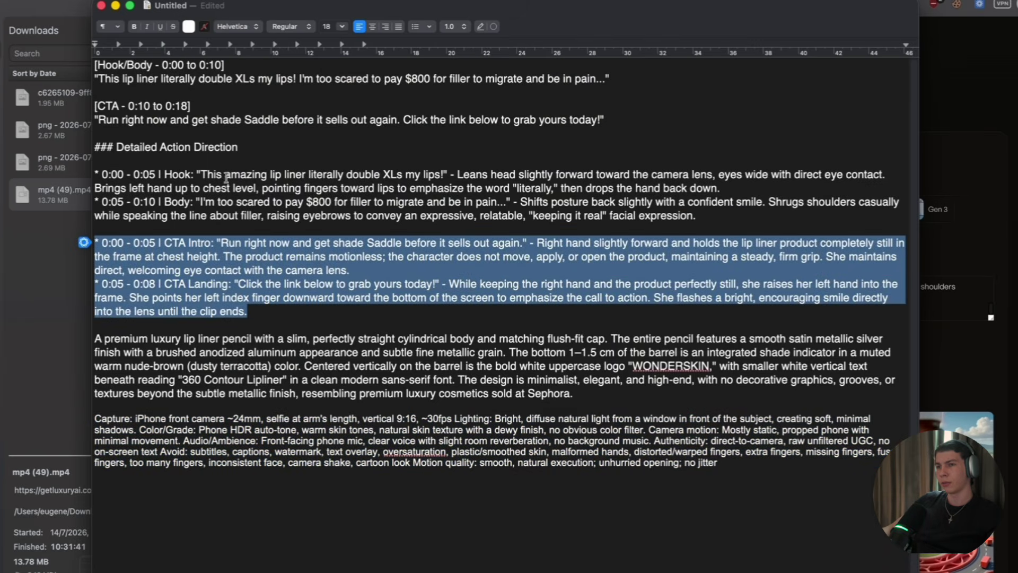
pyautogui.press('super+Tab')
pyautogui.moveTo(406, 324); pyautogui.dragTo(422, 291)
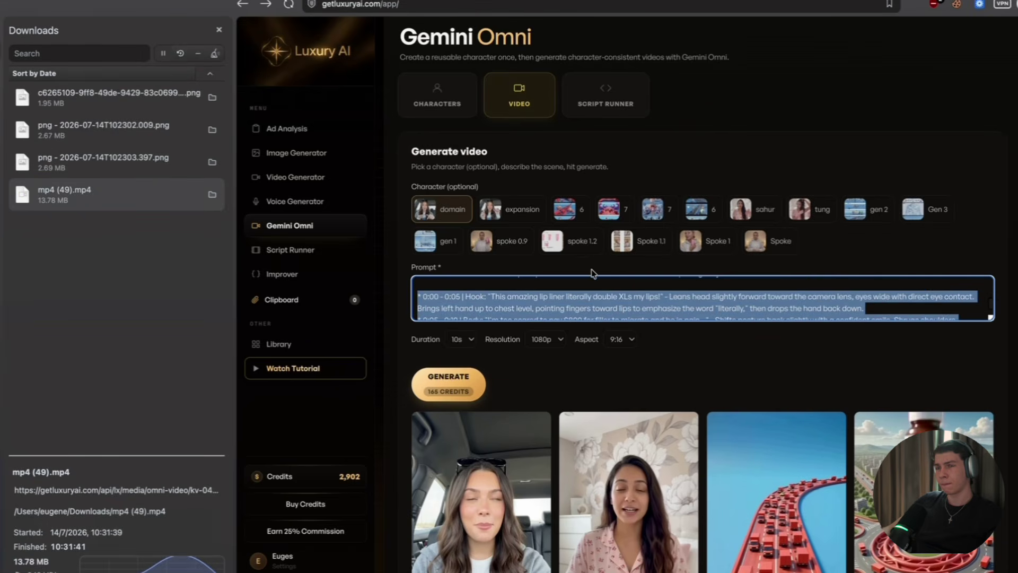
pyautogui.press('super+v')
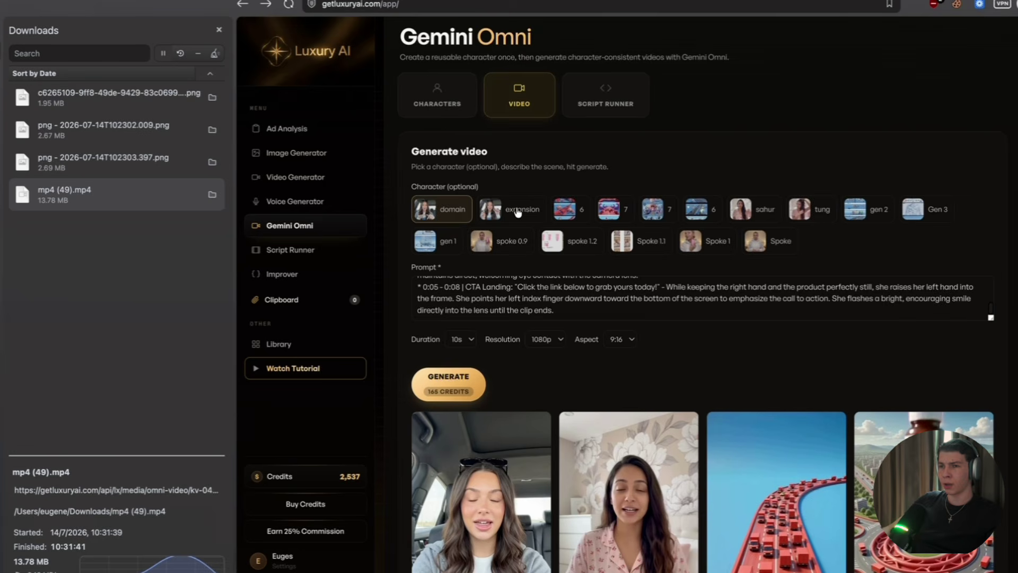
# Generate the CTA video with the "expansion" character and an 8s duration
pyautogui.click(512, 209)
pyautogui.click(460, 339)
pyautogui.click(456, 322)
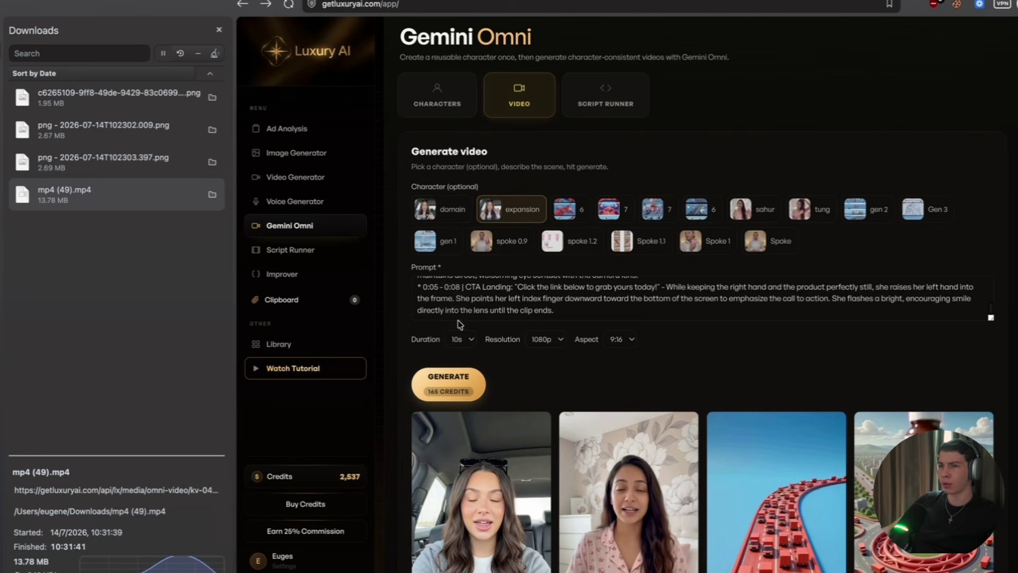
pyautogui.scroll(5, 572, 312)
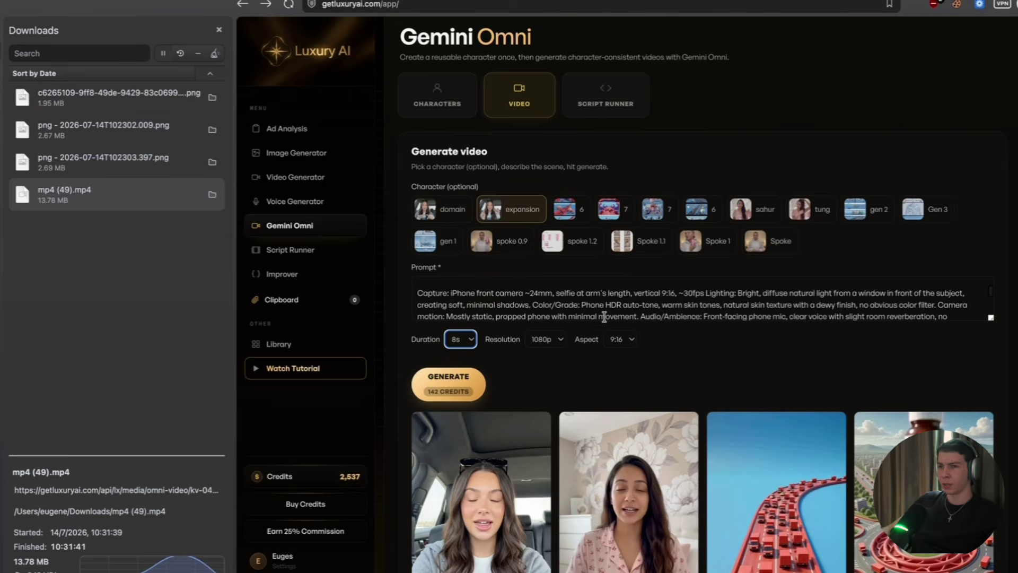
pyautogui.scroll(-5, 599, 316)
pyautogui.scroll(2, 598, 345)
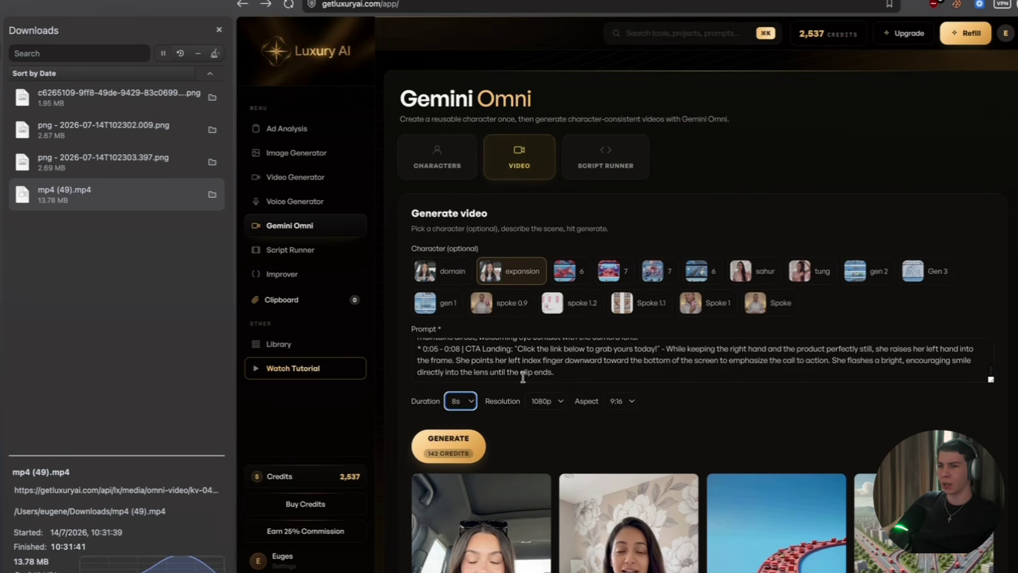
pyautogui.click(447, 444)
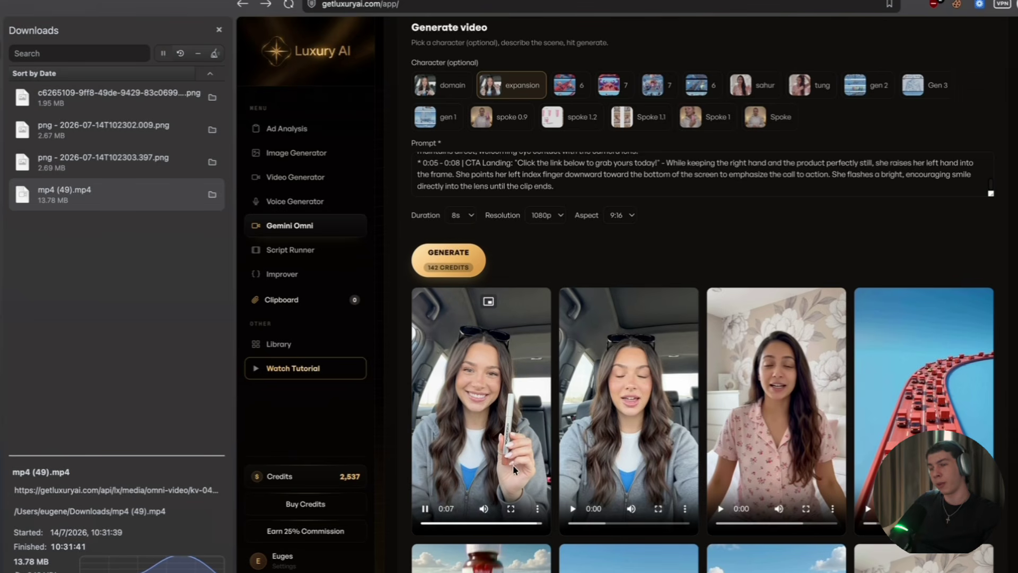
# Download the newly generated CTA video of the creator holding the lip liner
pyautogui.click(149, 236)
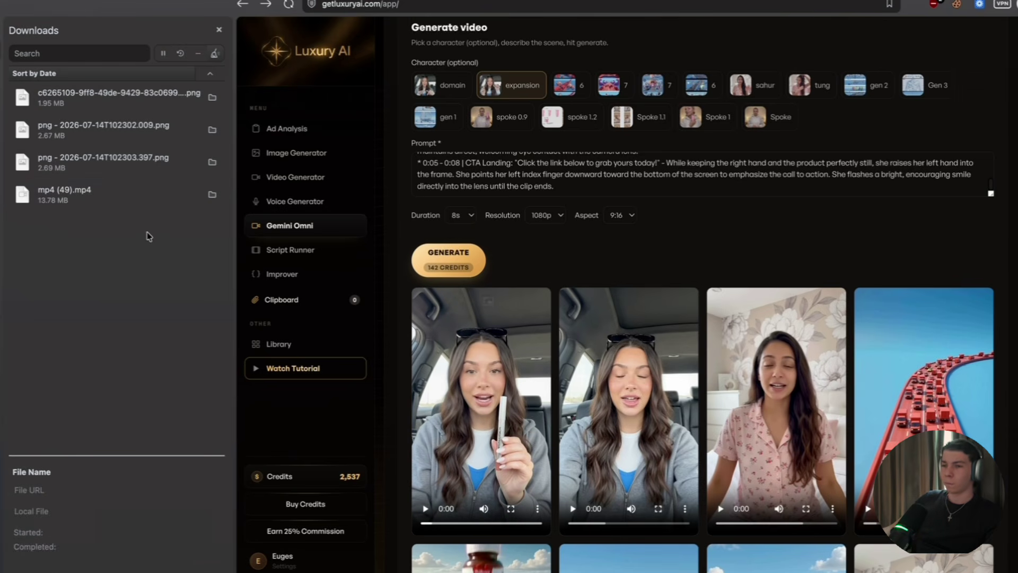
pyautogui.click(537, 508)
pyautogui.click(480, 455)
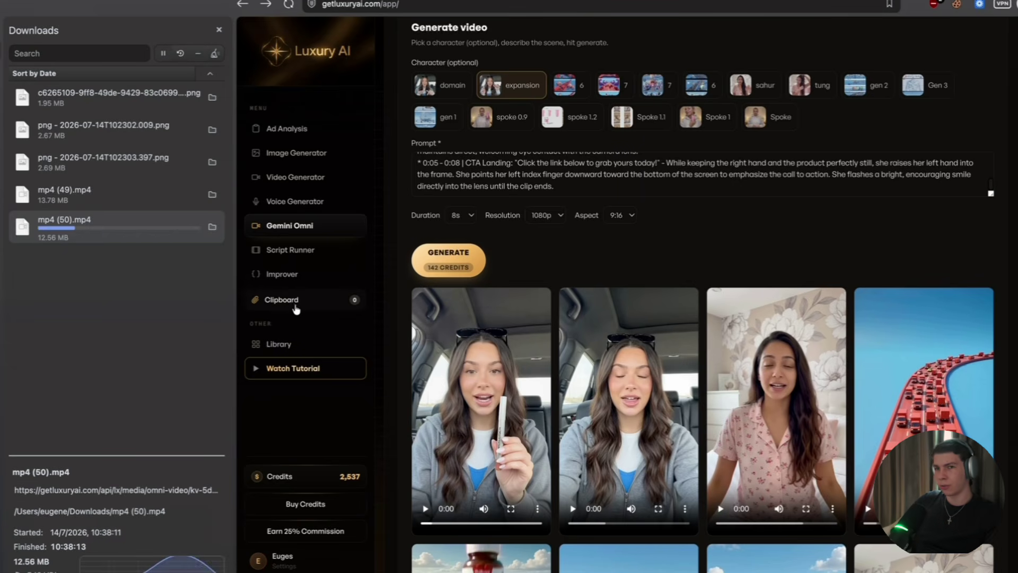
# Switch to CapCut and place mp4 (50).mp4 on the main track directly after the mp4 (49).mp4 clips
pyautogui.press('super+Tab')
pyautogui.press('super+Tab')
pyautogui.moveTo(223, 348); pyautogui.dragTo(506, 427)
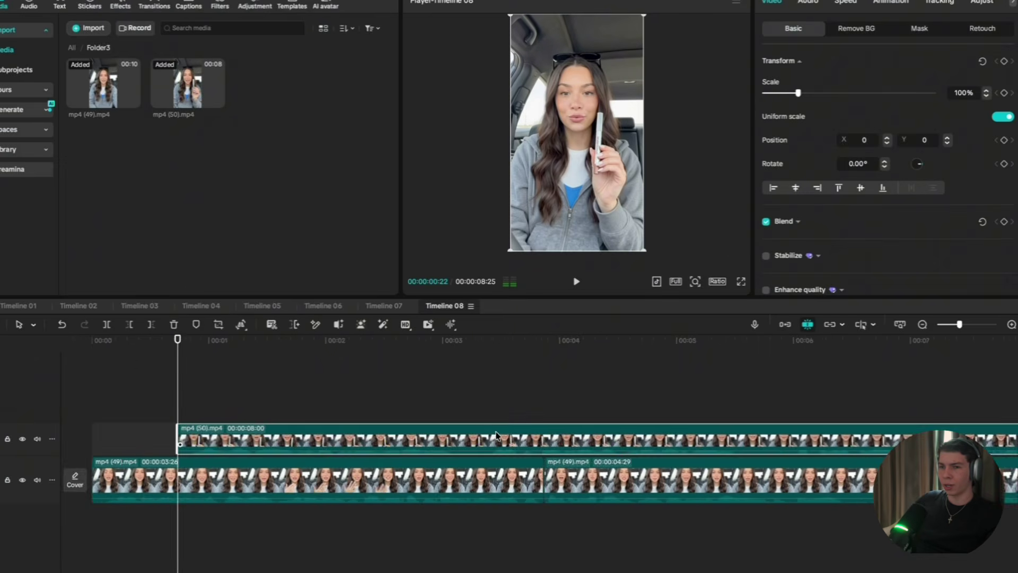
pyautogui.moveTo(418, 448); pyautogui.dragTo(631, 476)
pyautogui.click(181, 403)
# Play through the cut into mp4 (50).mp4 and trim that clip's start to 00:00:08:28 on the timeline
pyautogui.press('space')
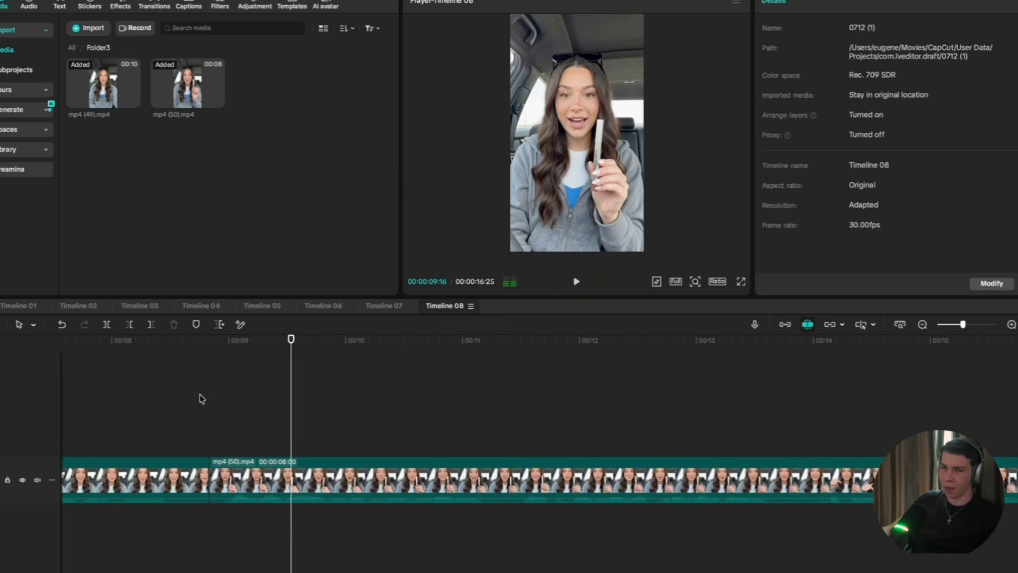
pyautogui.press('space')
pyautogui.moveTo(268, 432); pyautogui.dragTo(220, 437)
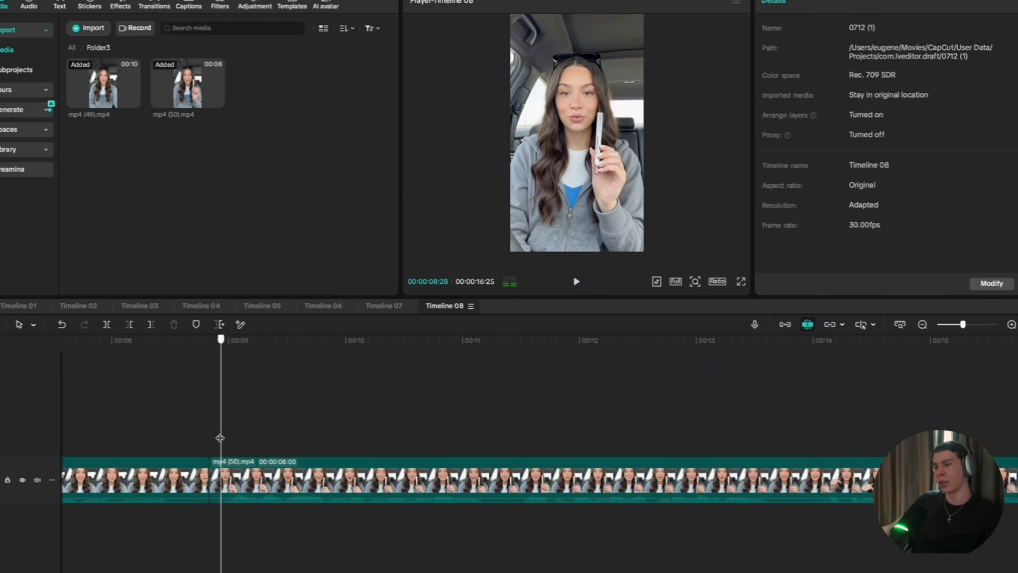
pyautogui.press('q')
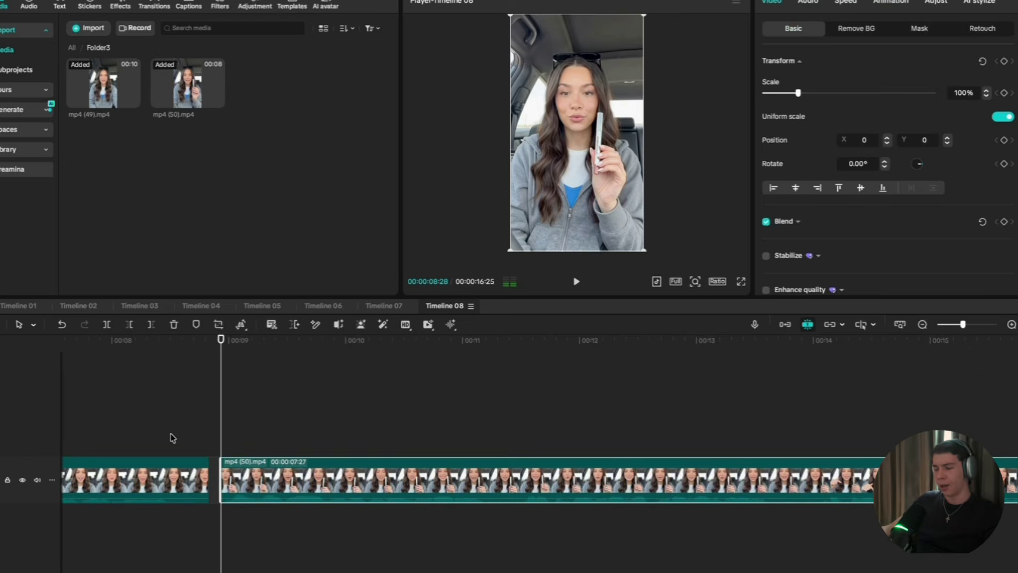
# Trim the end of the last mp4 (49).mp4 clip just before its cut to mp4 (50).mp4
pyautogui.click(155, 439)
pyautogui.moveTo(154, 439); pyautogui.dragTo(132, 436)
pyautogui.press('w')
# Play back the trimmed timeline through the mp4 (50).mp4 clip to check its pacing
pyautogui.press('space')
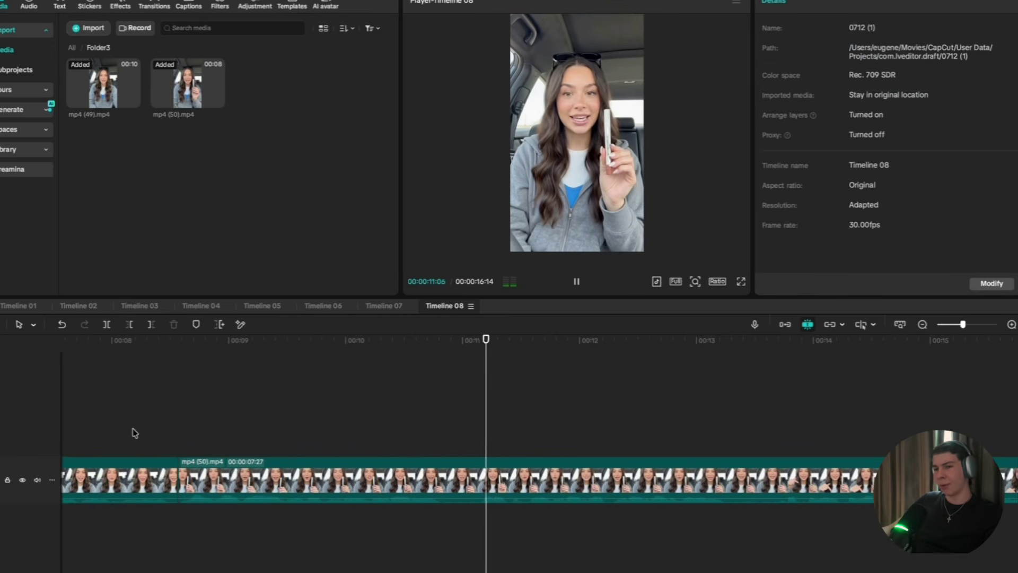
pyautogui.scroll(3, 140, 420)
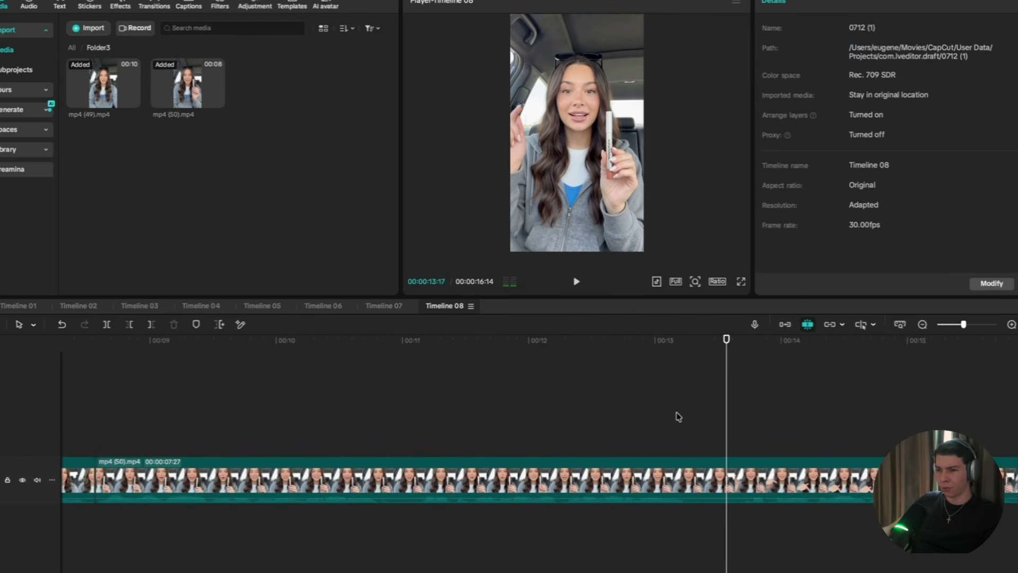
pyautogui.press('space')
pyautogui.click(475, 382)
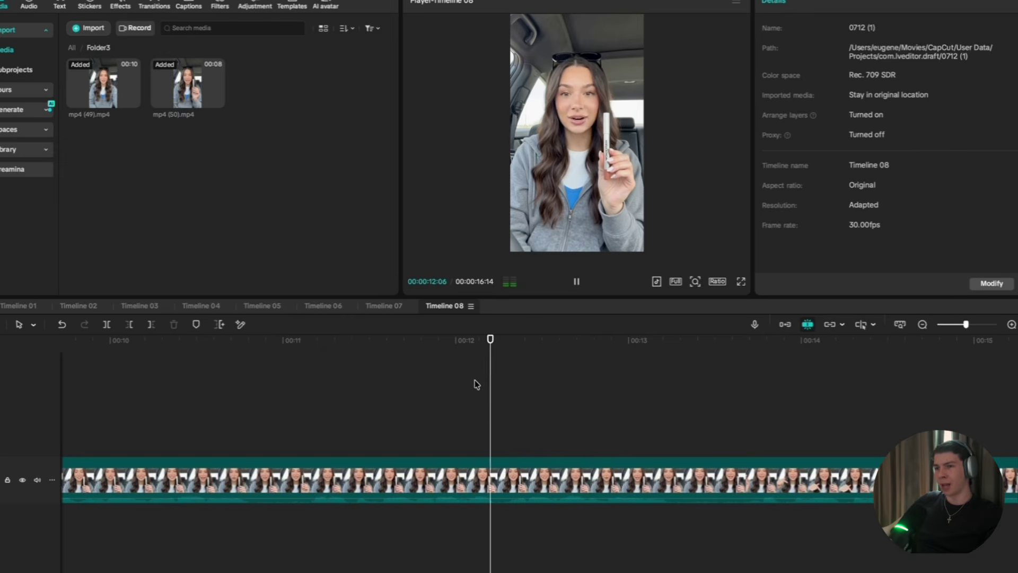